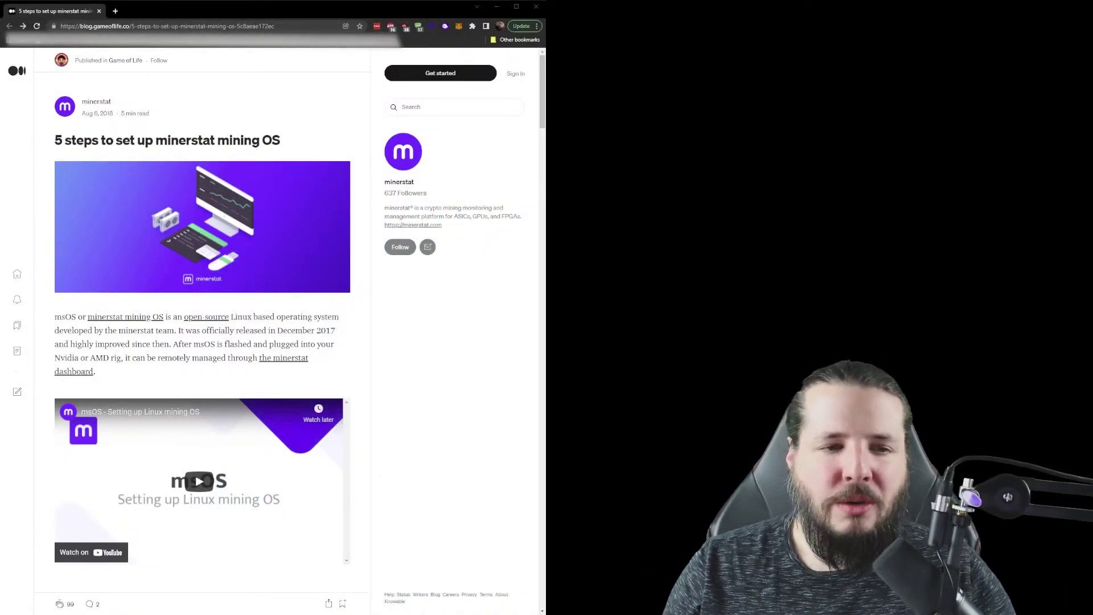
Step: Scroll the Medium msOS article past Step 1 down to 'Step 2: Flash msOS to USB'
scroll(203, 318, down, 6)
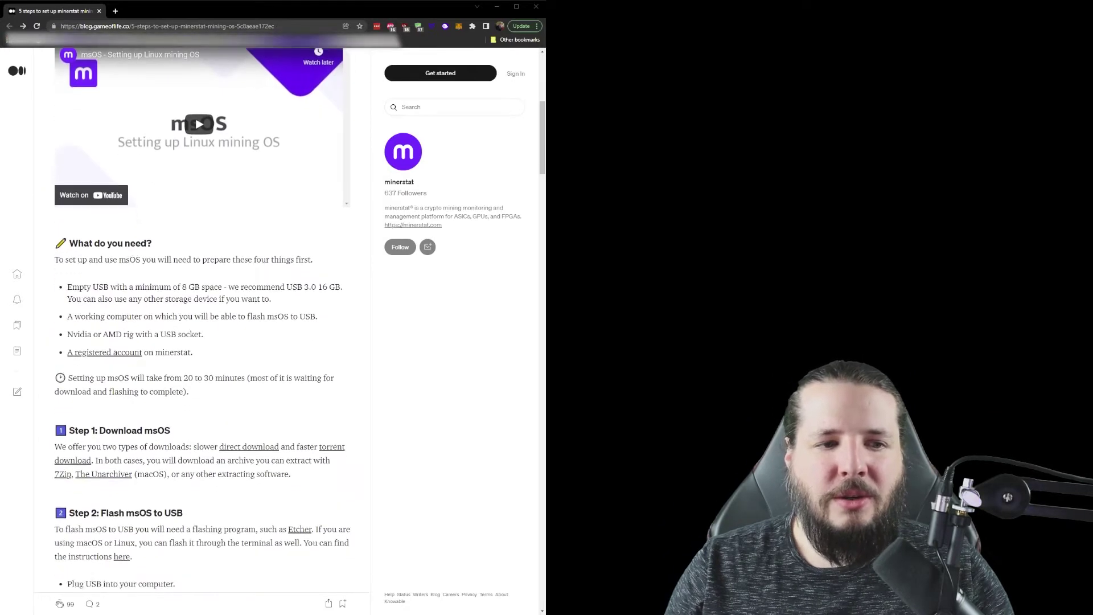
scroll(143, 531, down, 4)
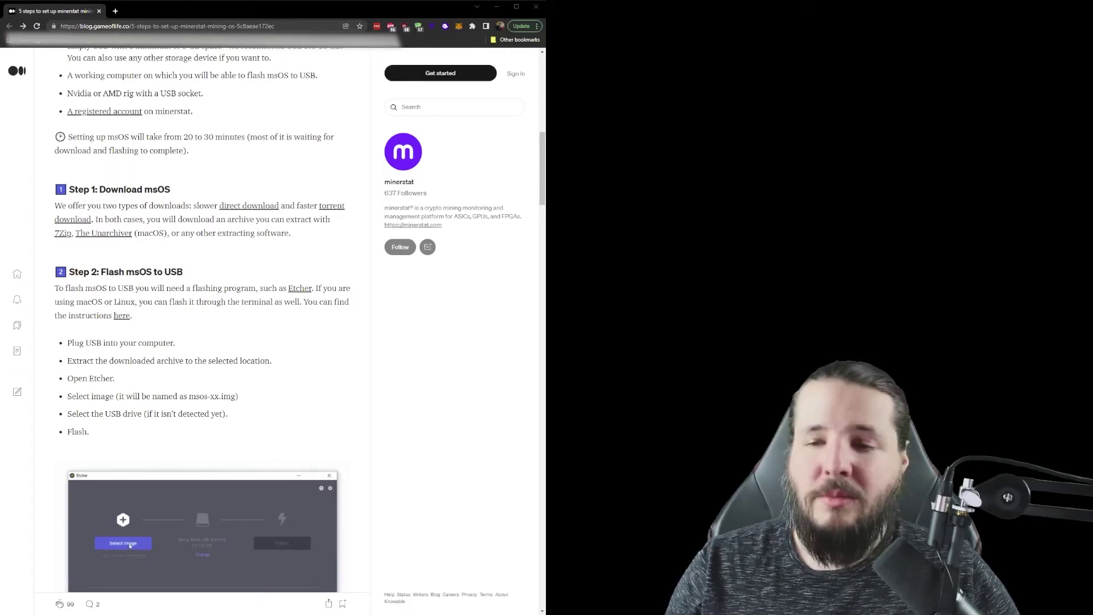
scroll(202, 319, down, 2)
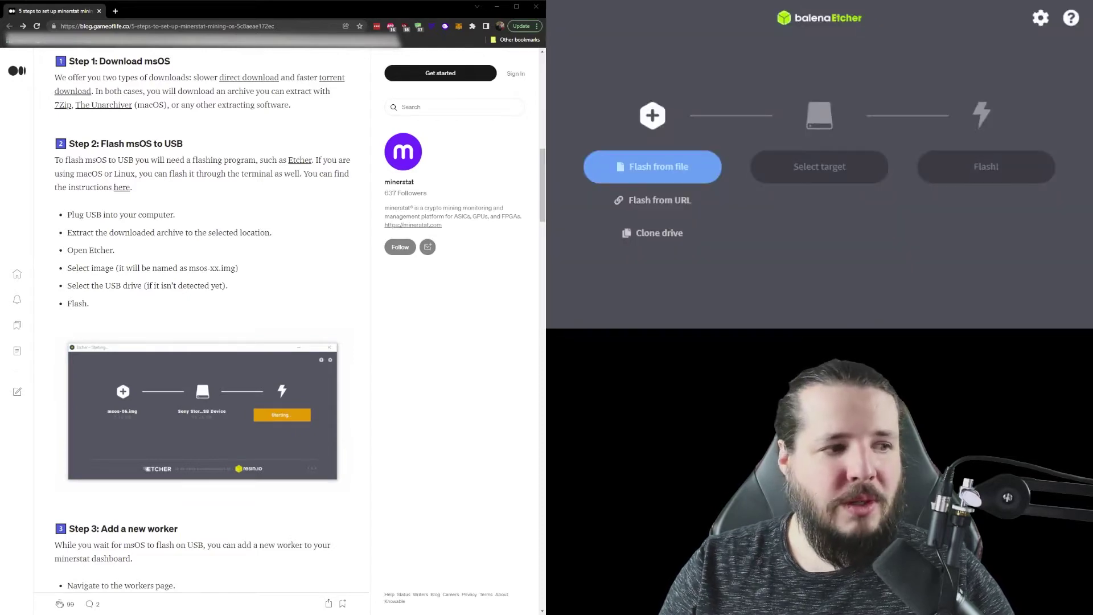
Step: Flash msos-v1-7-6.img onto the 31.5 GB General UDisk USB drive with balenaEtcher
click(703, 169)
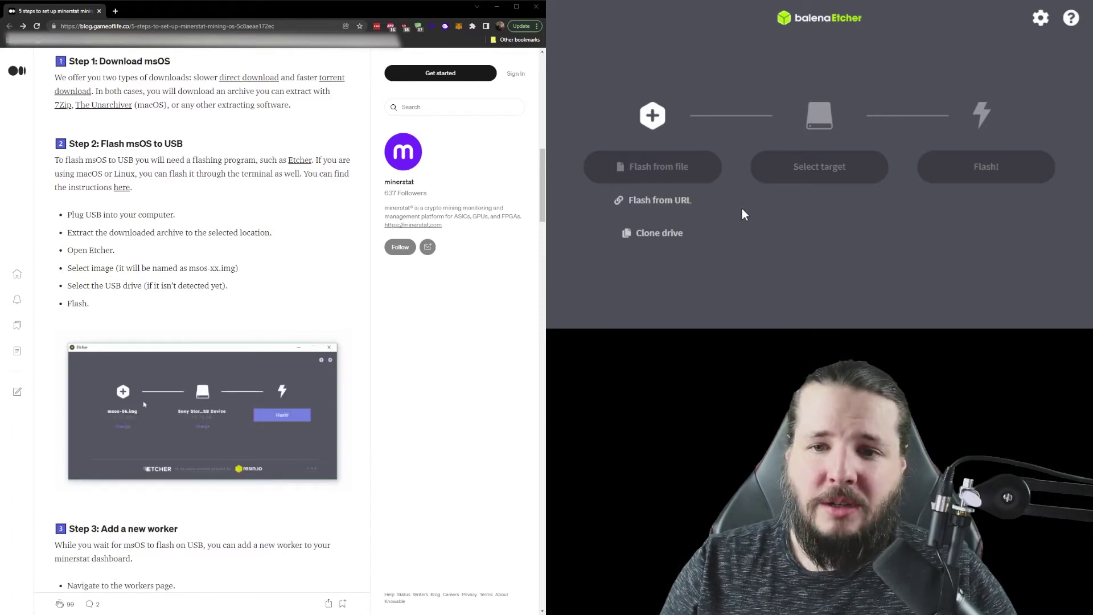
click(789, 177)
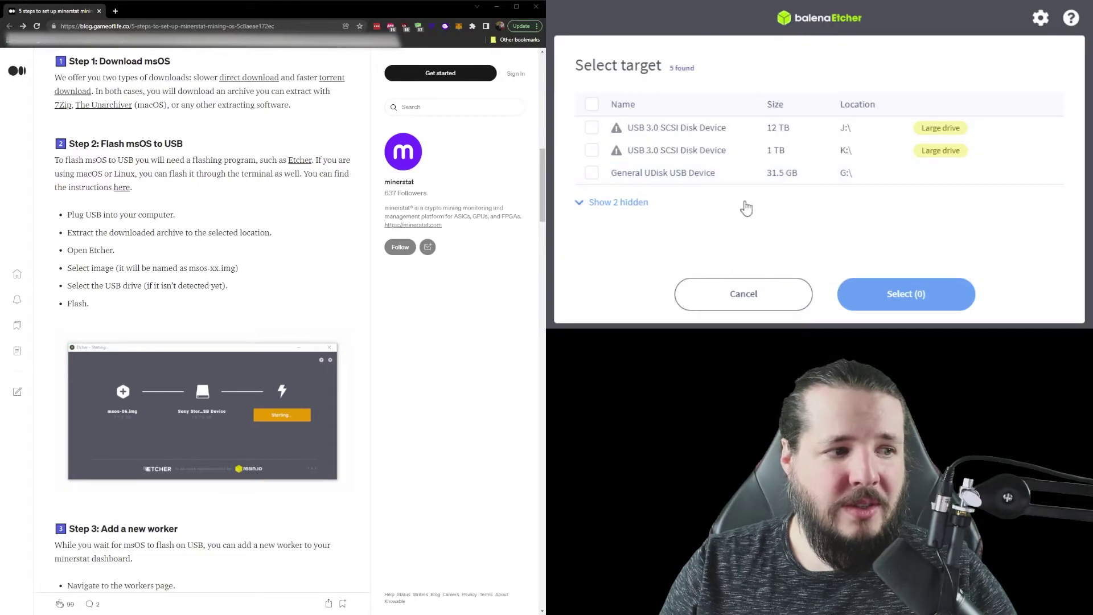
click(736, 181)
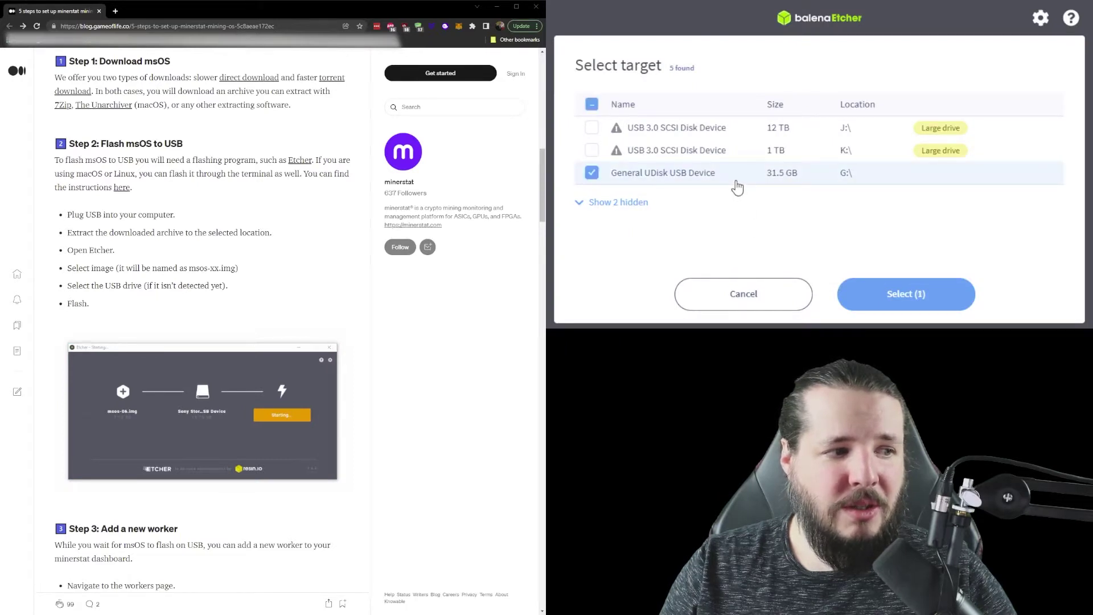
click(886, 293)
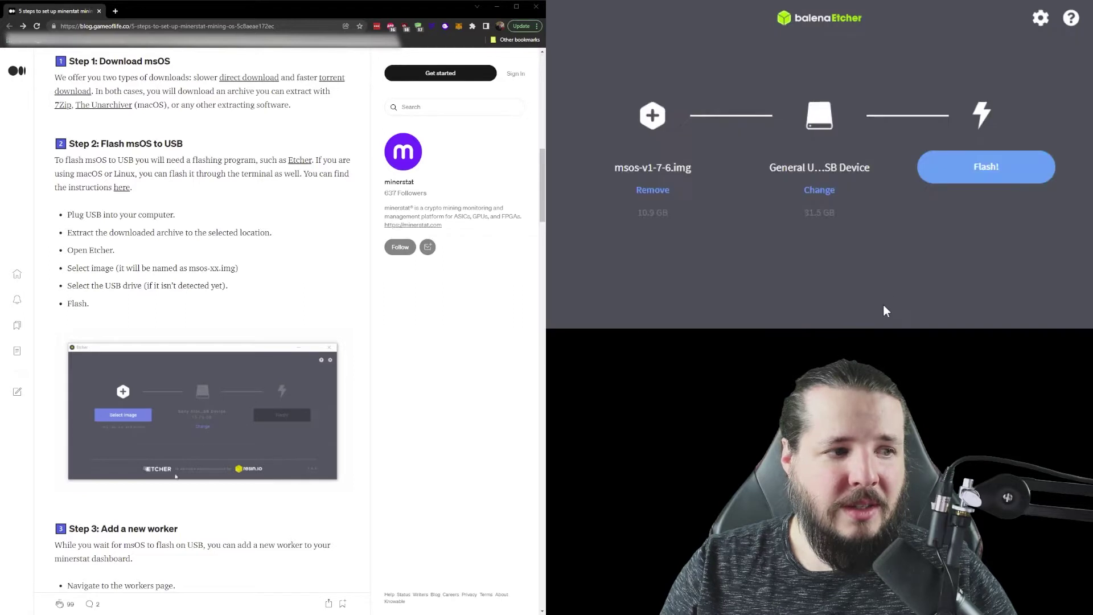
click(961, 164)
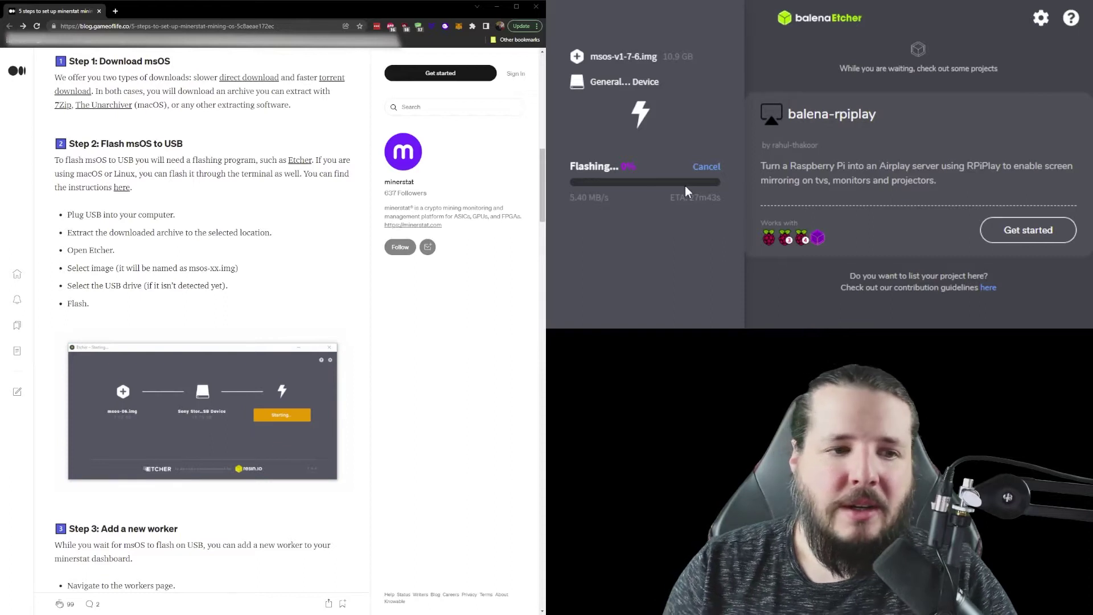
Step: Scroll the article down to 'Step 3: Add a new worker' and its example form
scroll(202, 319, down, 5)
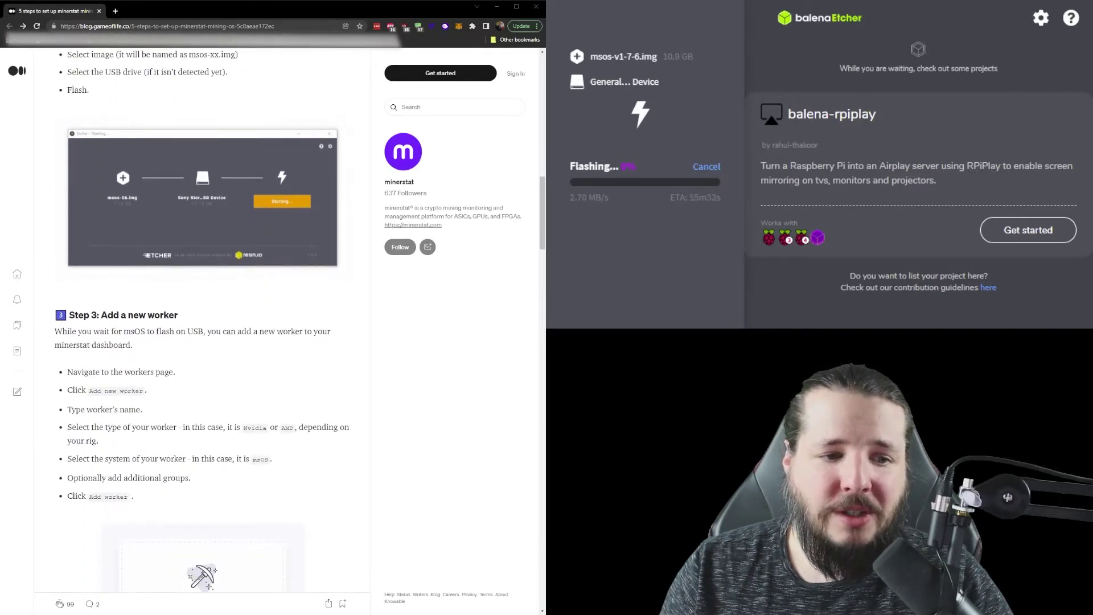
scroll(202, 319, down, 1)
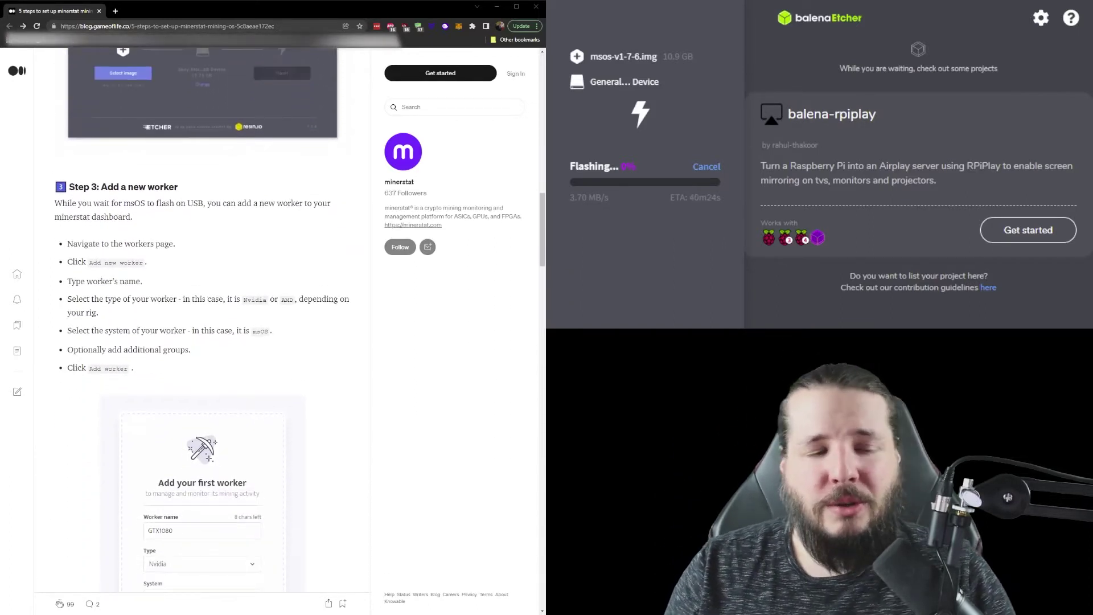
scroll(202, 318, down, 2)
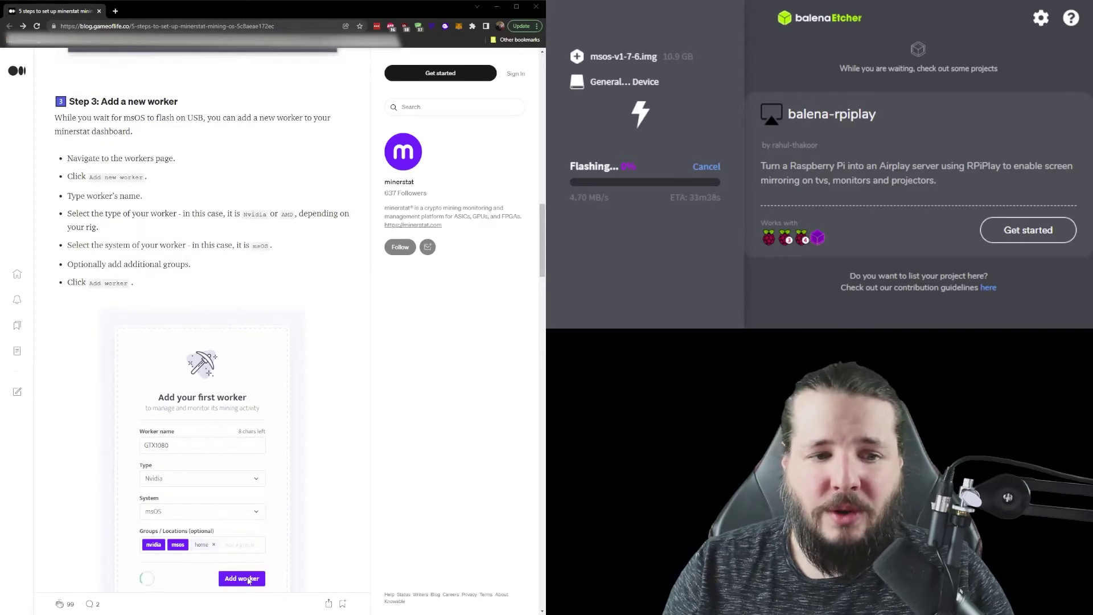
scroll(202, 319, down, 1)
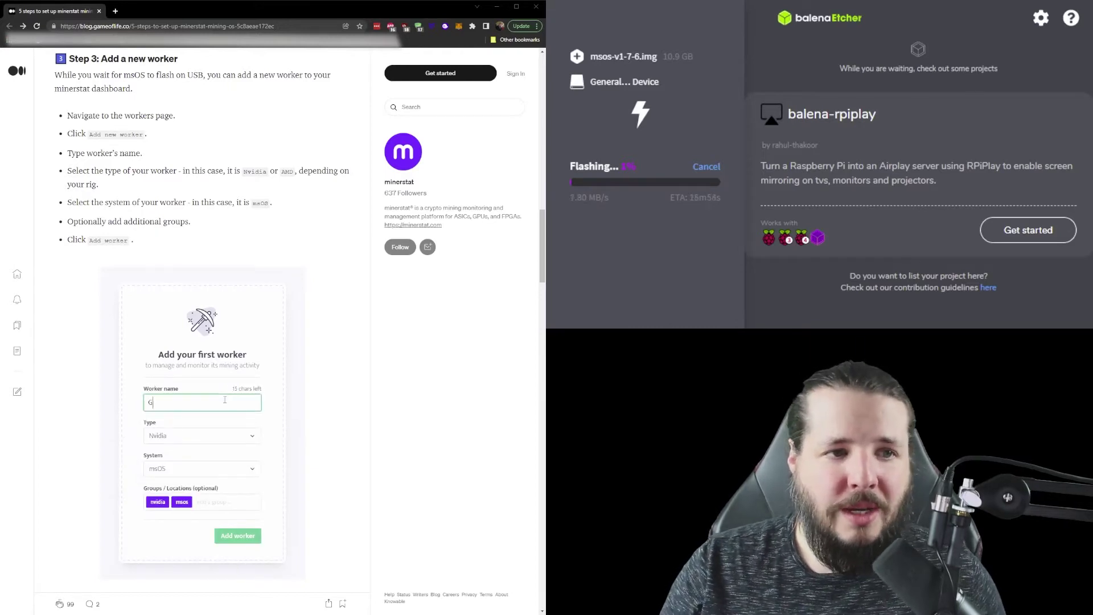
click(115, 11)
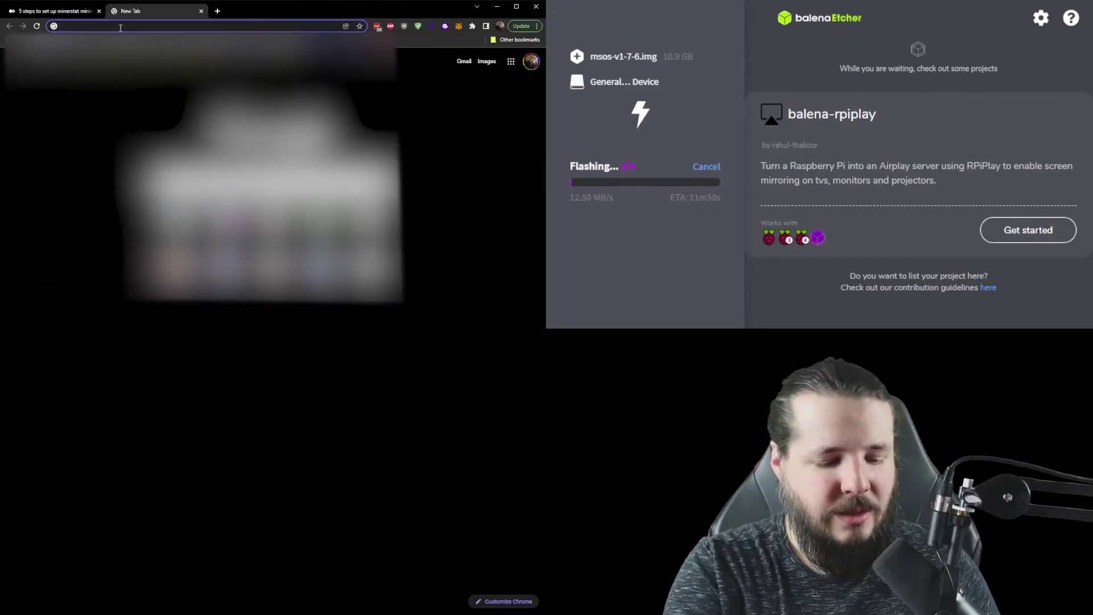
text(minte)
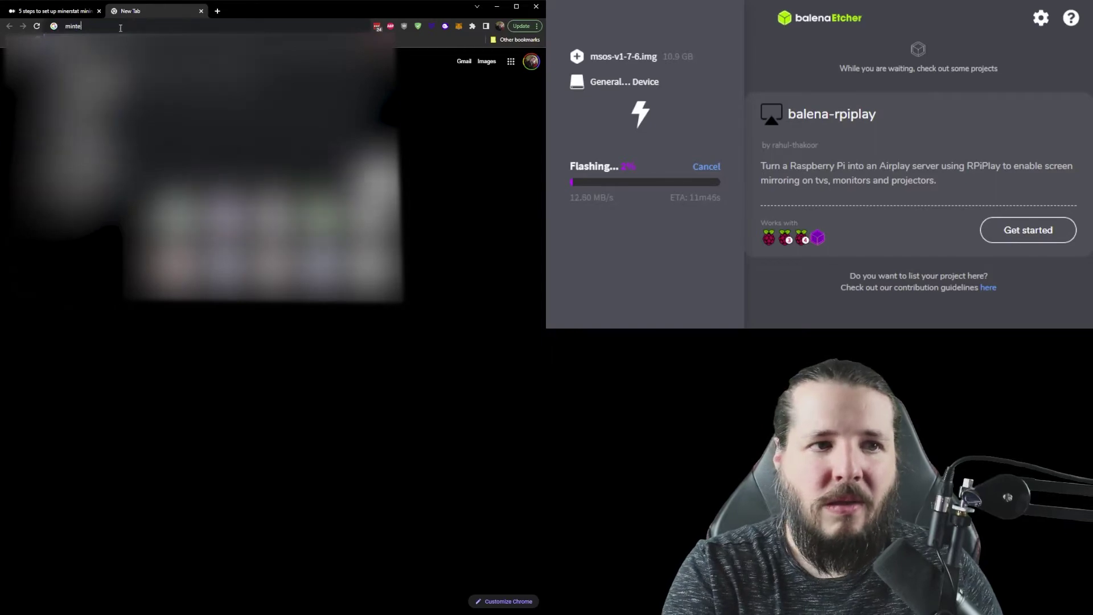
key(Return)
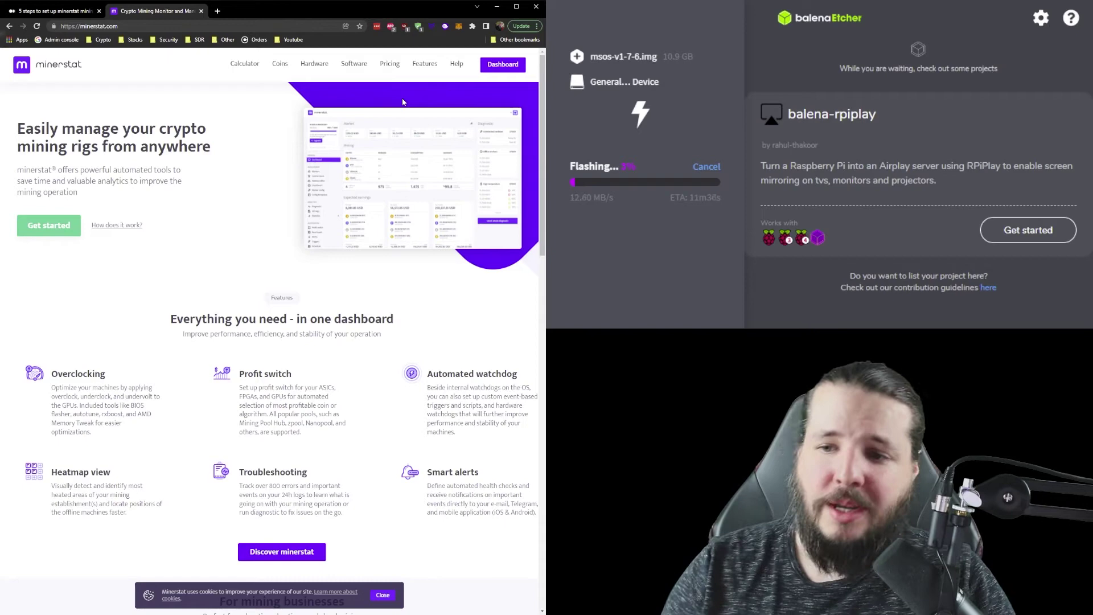
click(201, 11)
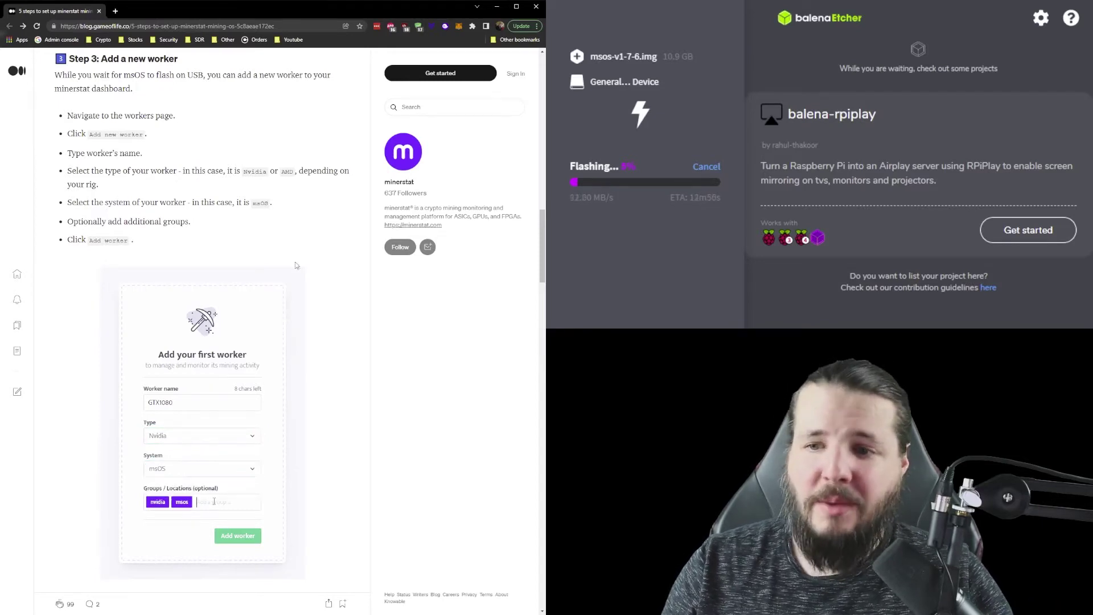
scroll(340, 270, down, 4)
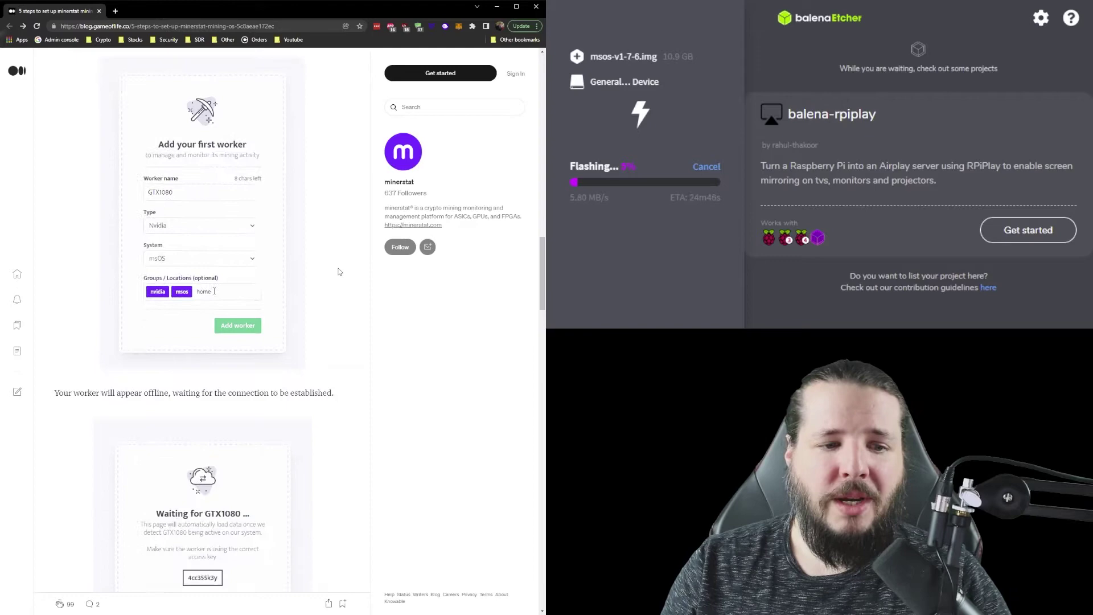
scroll(312, 260, down, 1)
scroll(312, 260, down, 2)
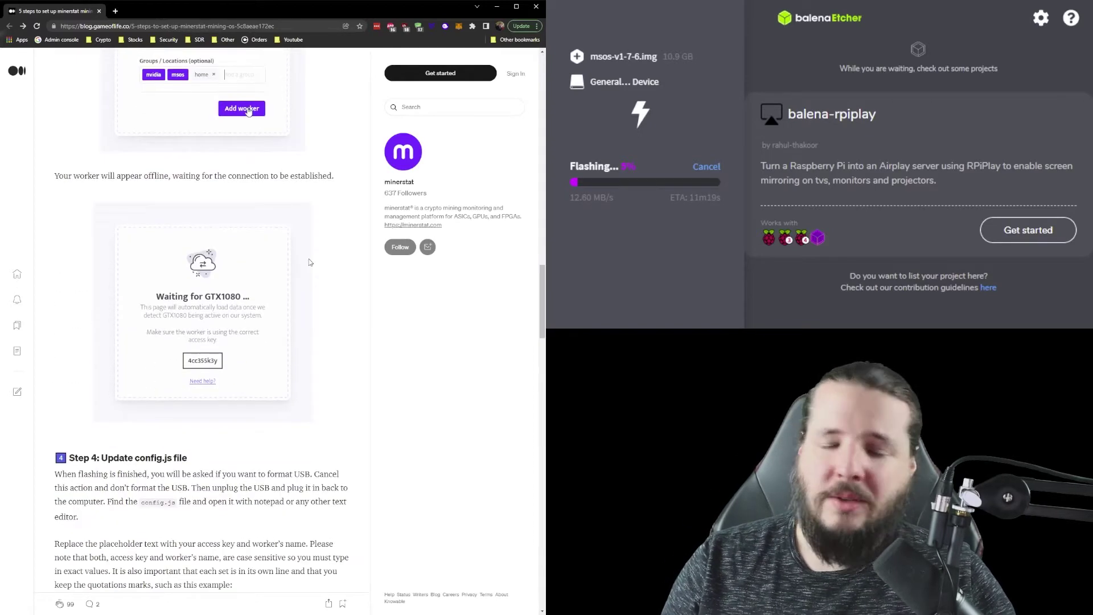
scroll(288, 242, down, 3)
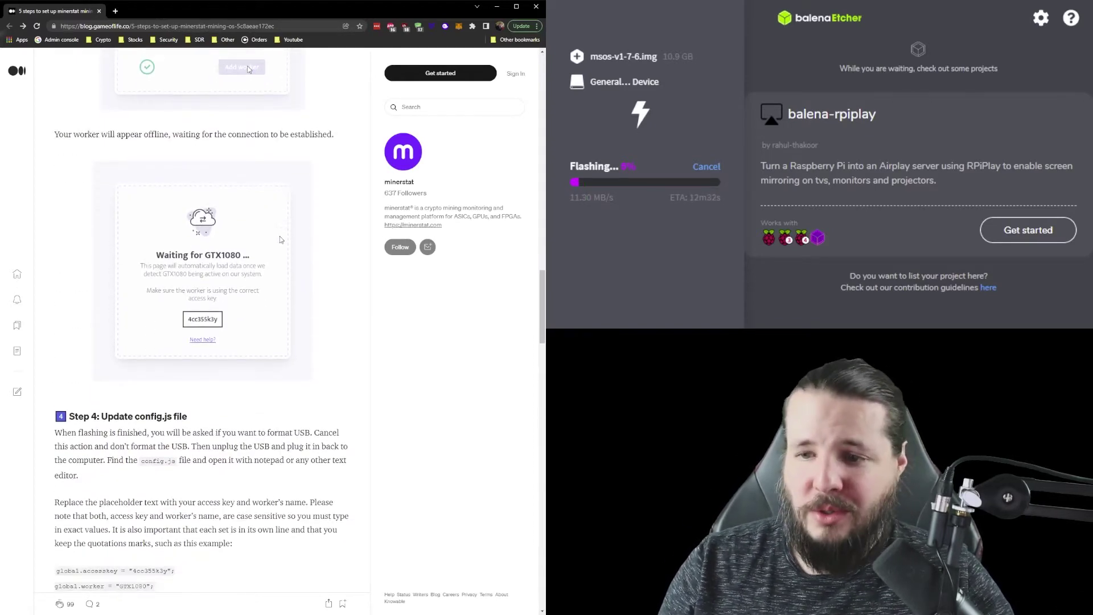
scroll(293, 245, down, 2)
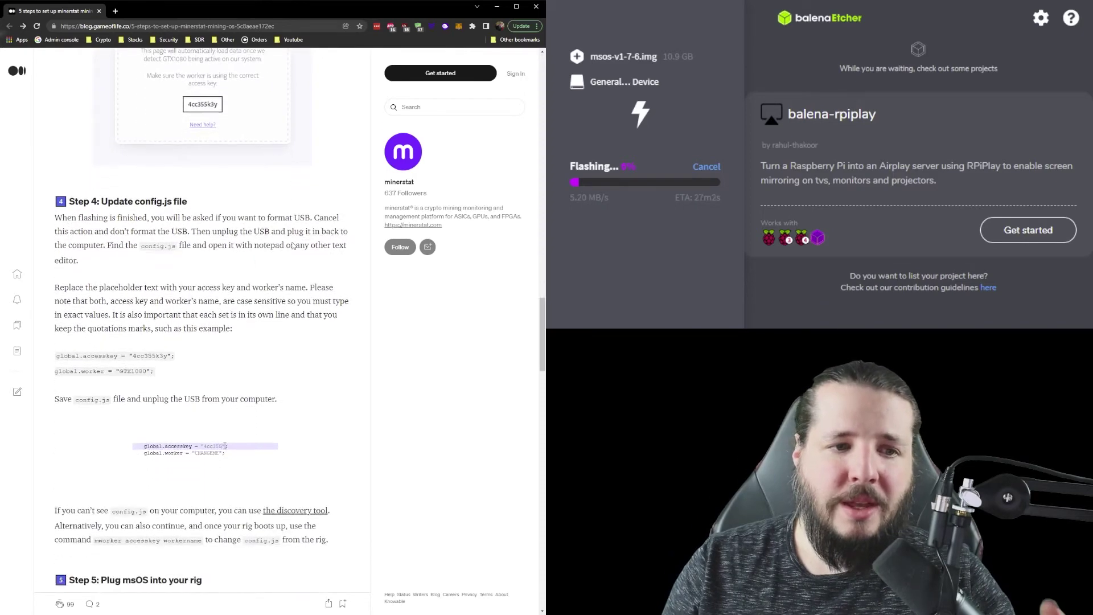
scroll(293, 242, down, 2)
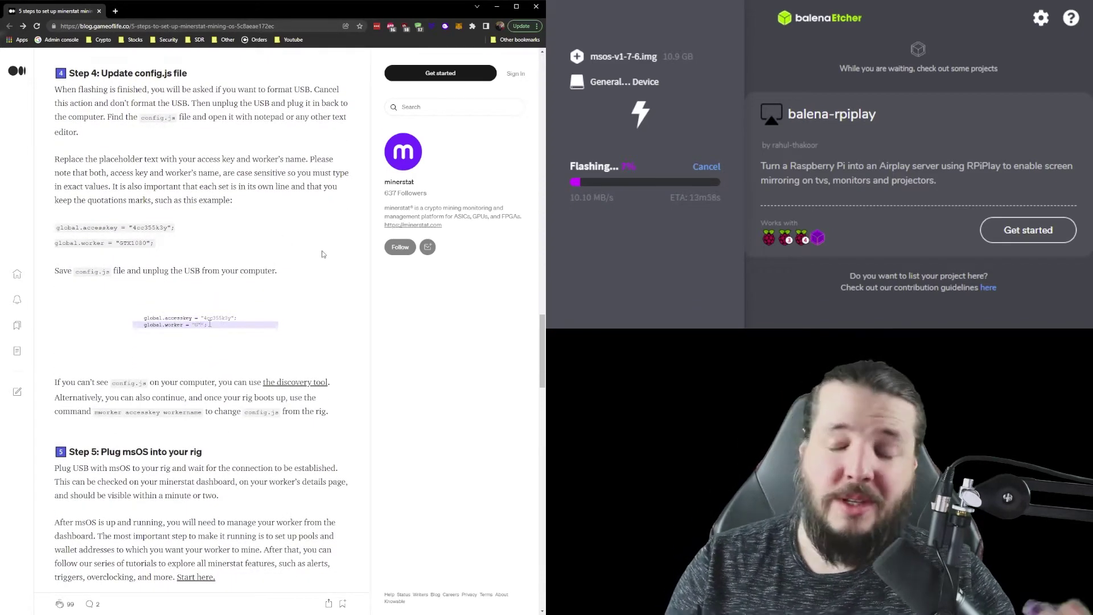
double_click(132, 243)
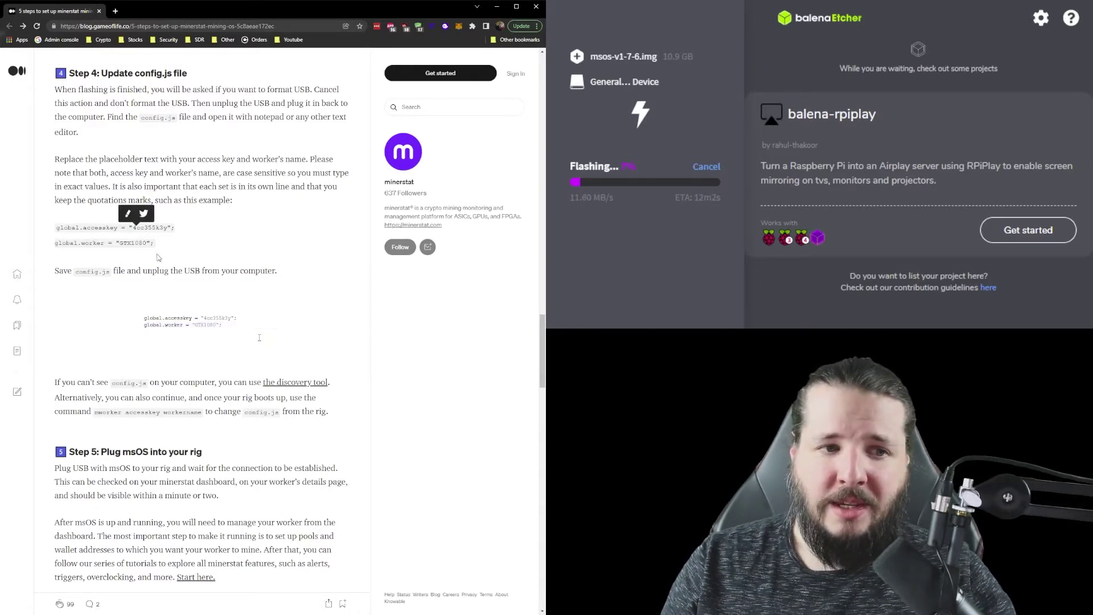
double_click(132, 242)
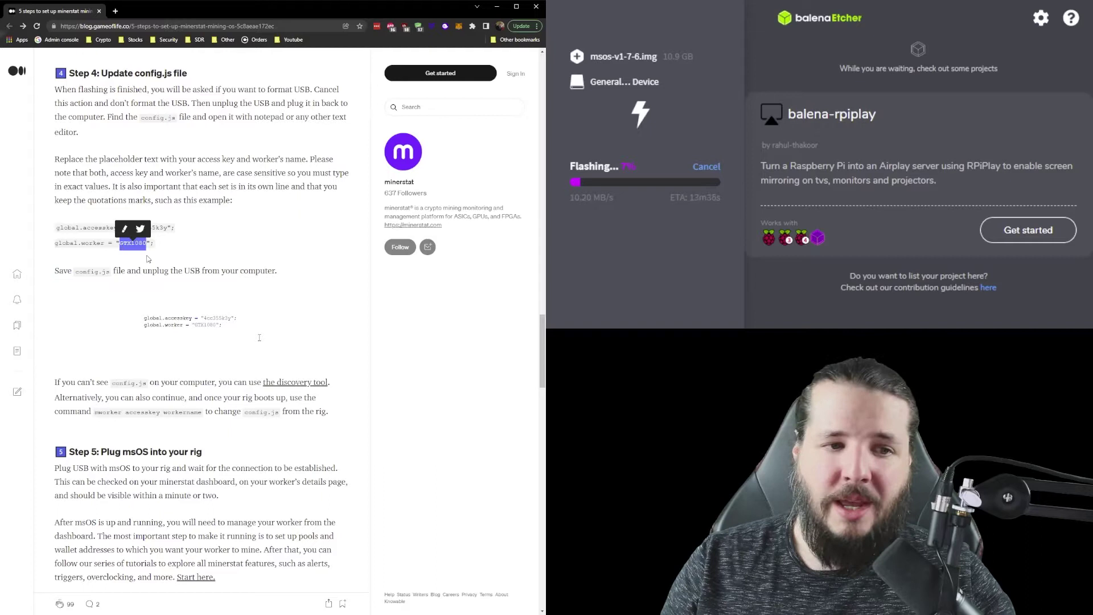
triple_click(143, 287)
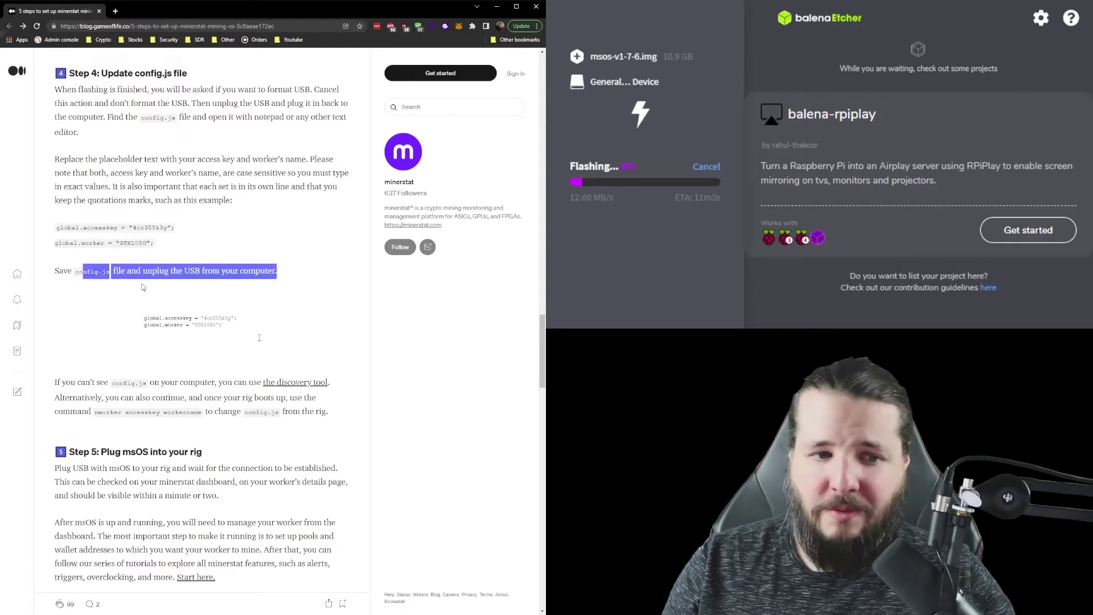
click(143, 287)
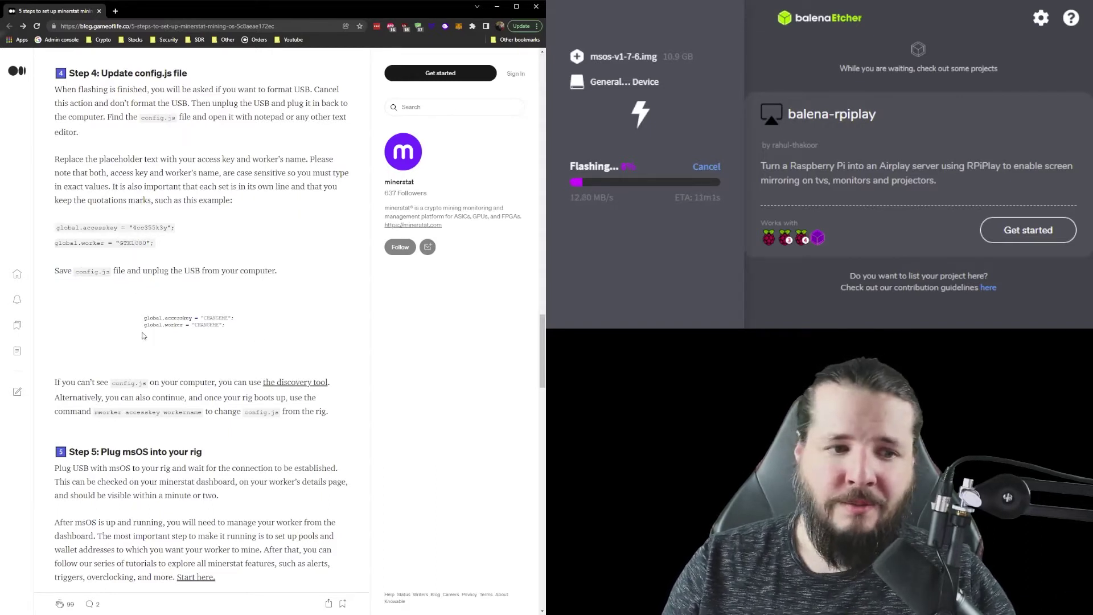
scroll(143, 336, down, 2)
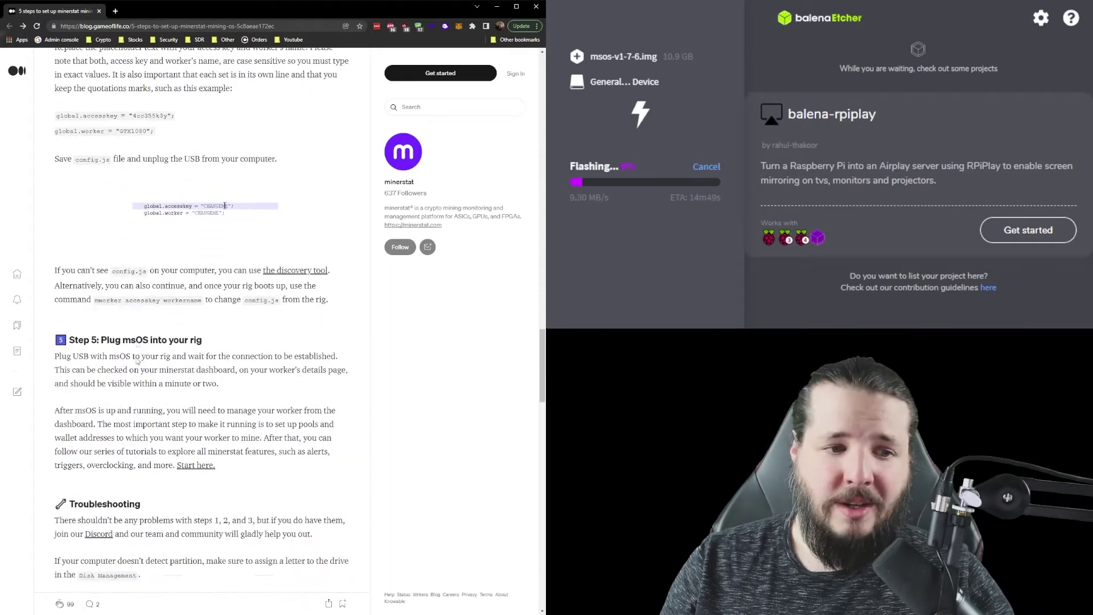
scroll(140, 363, down, 1)
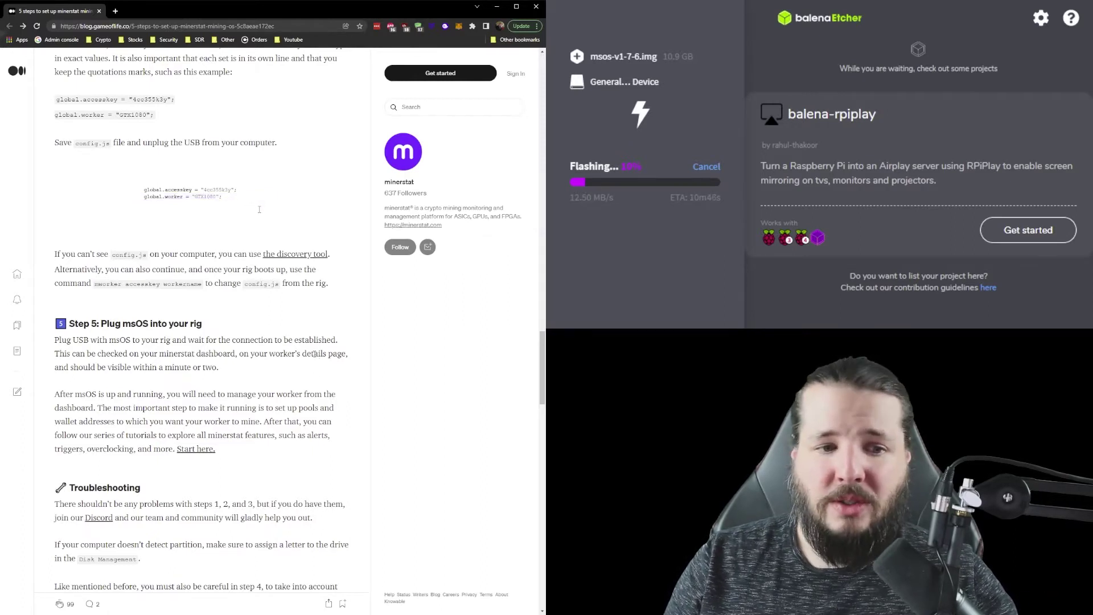
scroll(310, 349, down, 3)
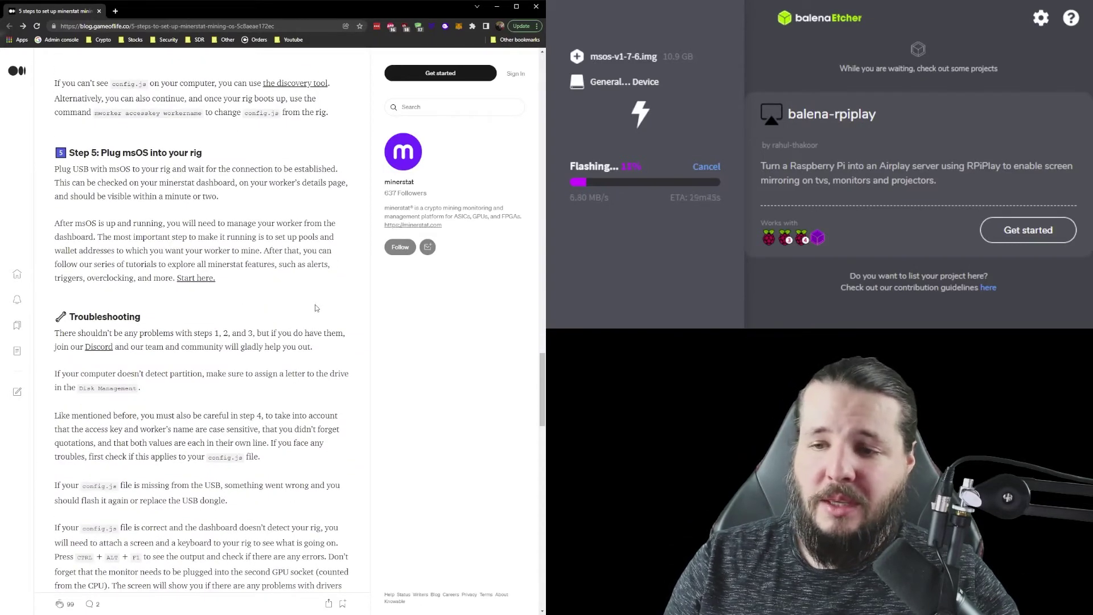
scroll(319, 310, down, 2)
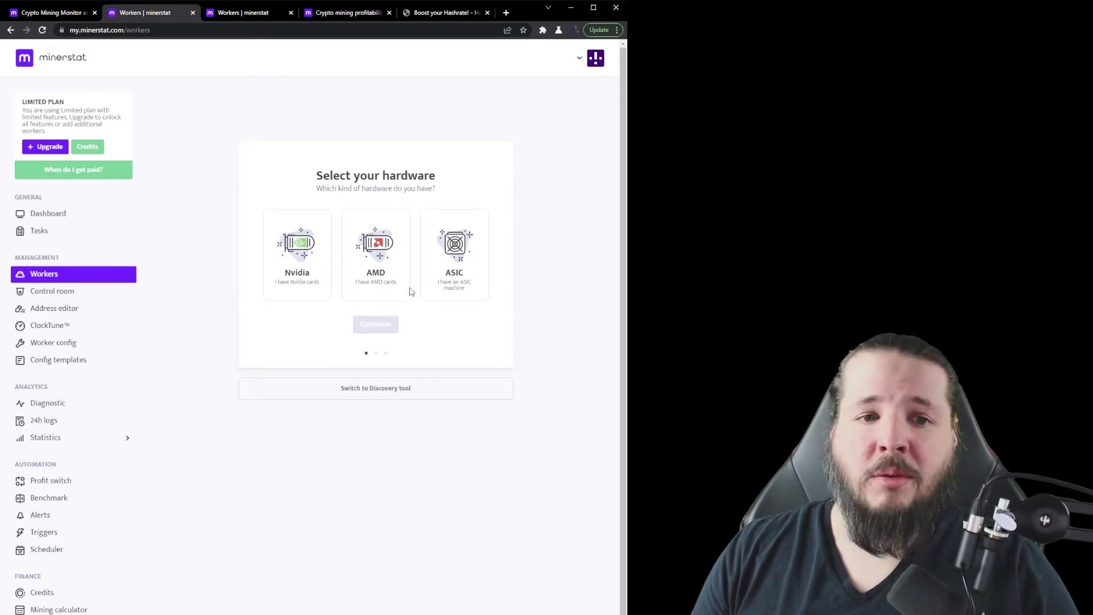
Step: Choose AMD hardware and the msOS operating system in the add-worker wizard
click(392, 269)
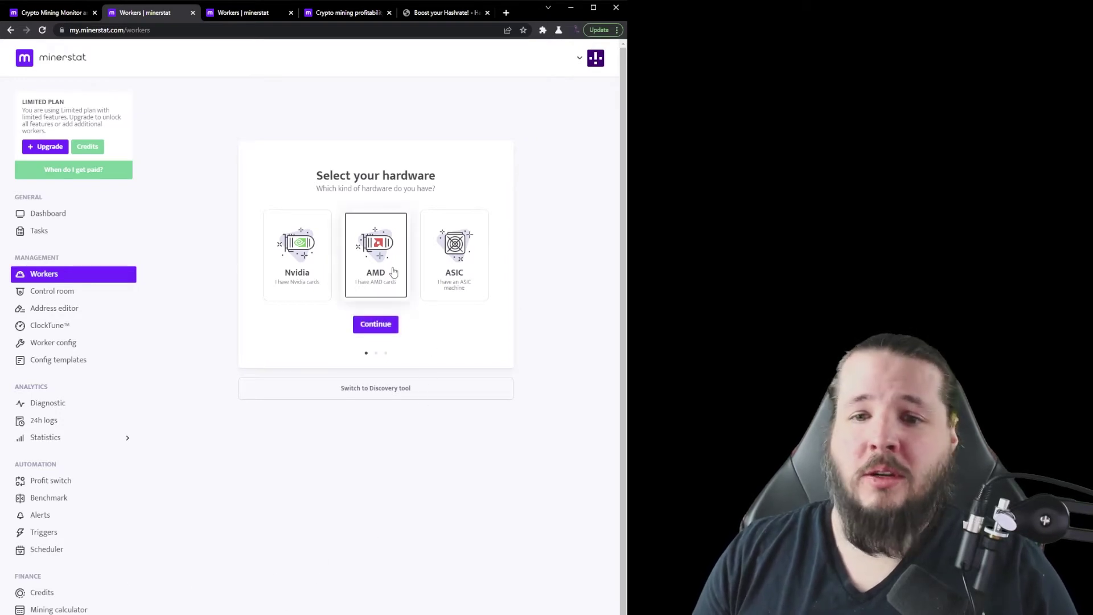
click(383, 329)
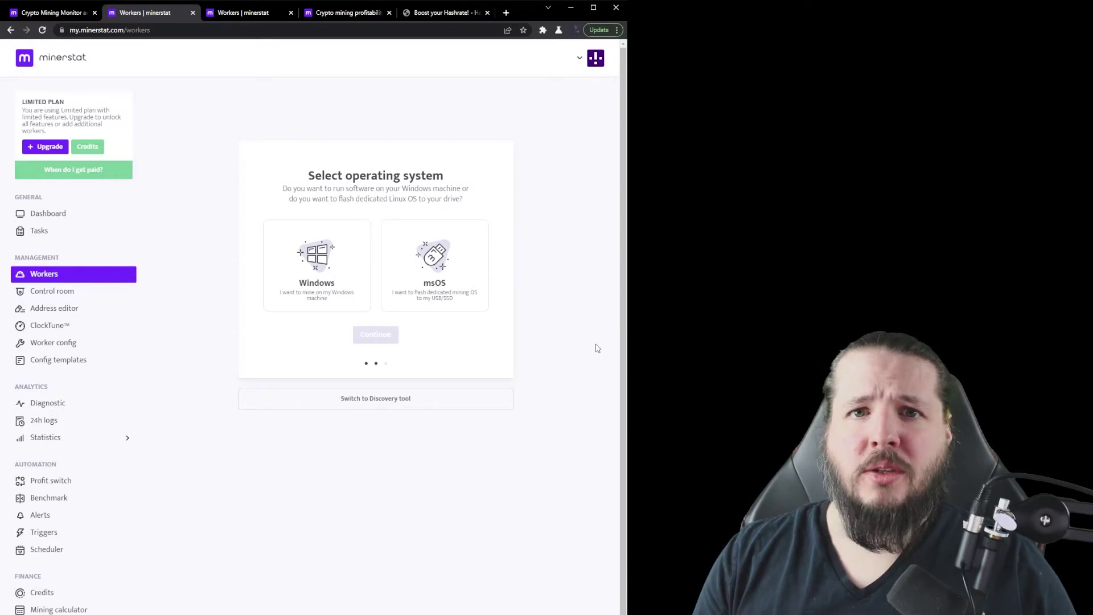
click(460, 277)
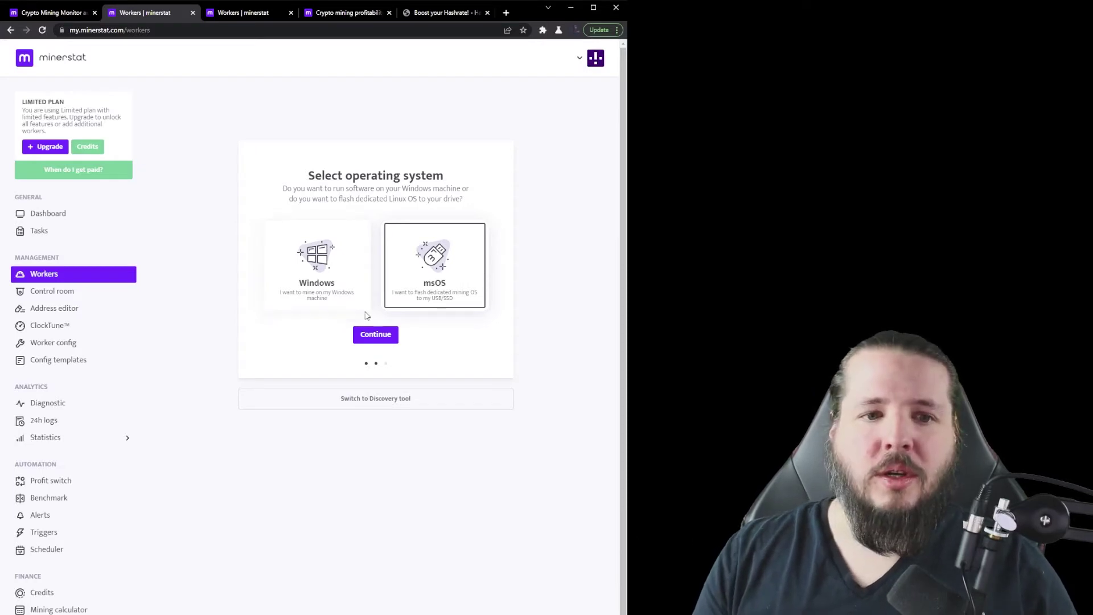
click(375, 336)
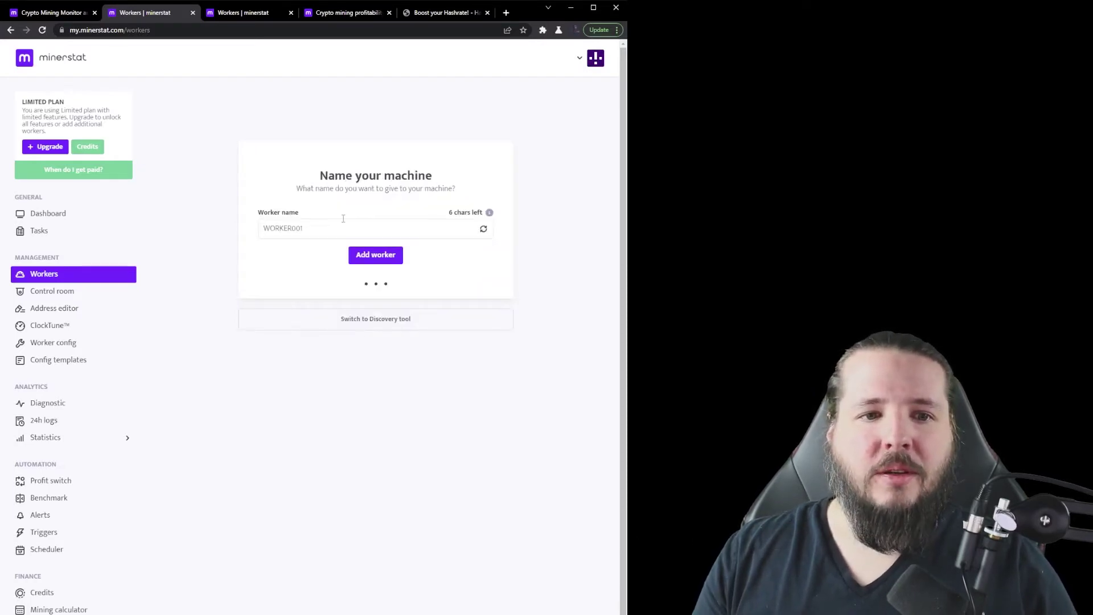
Step: Keep the worker name WORKER007 and add the worker
click(319, 236)
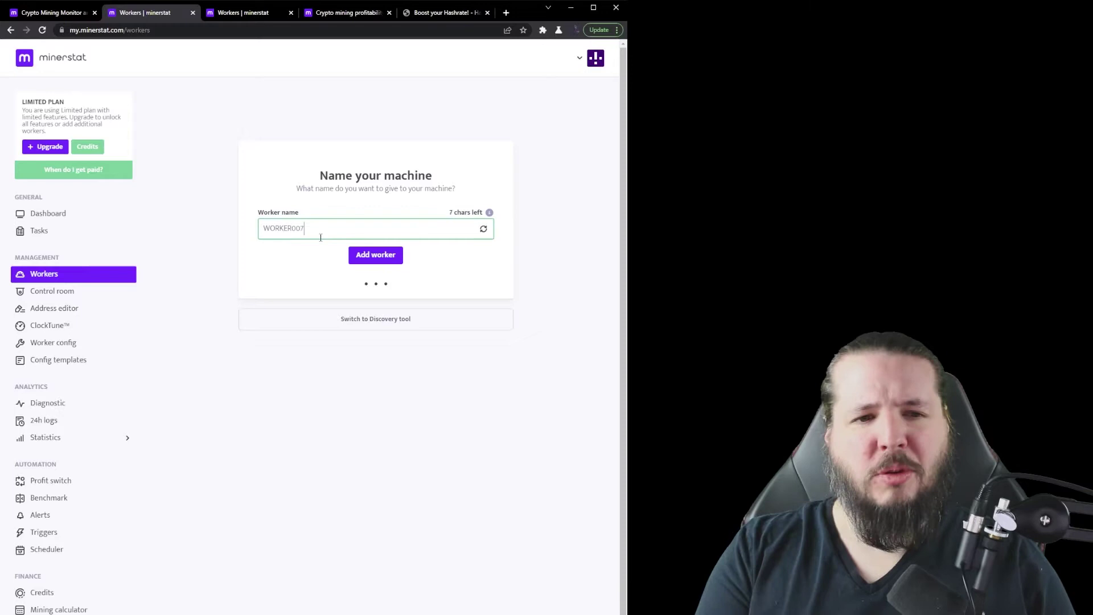
click(383, 255)
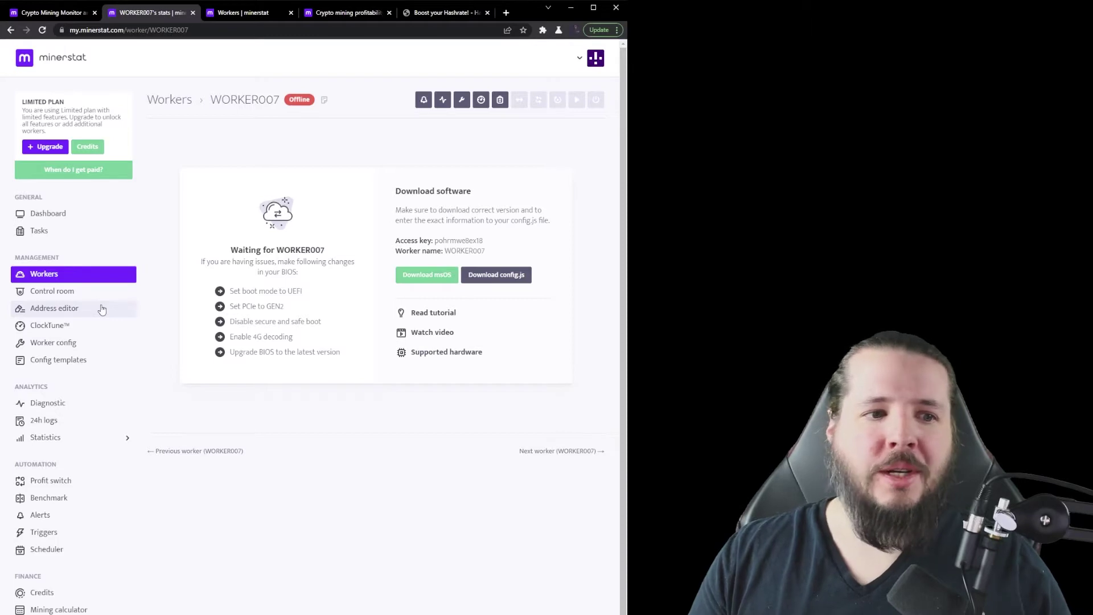
Step: In the Address editor, change the ETH pool address to eu1.ethermine.org:4444
click(102, 309)
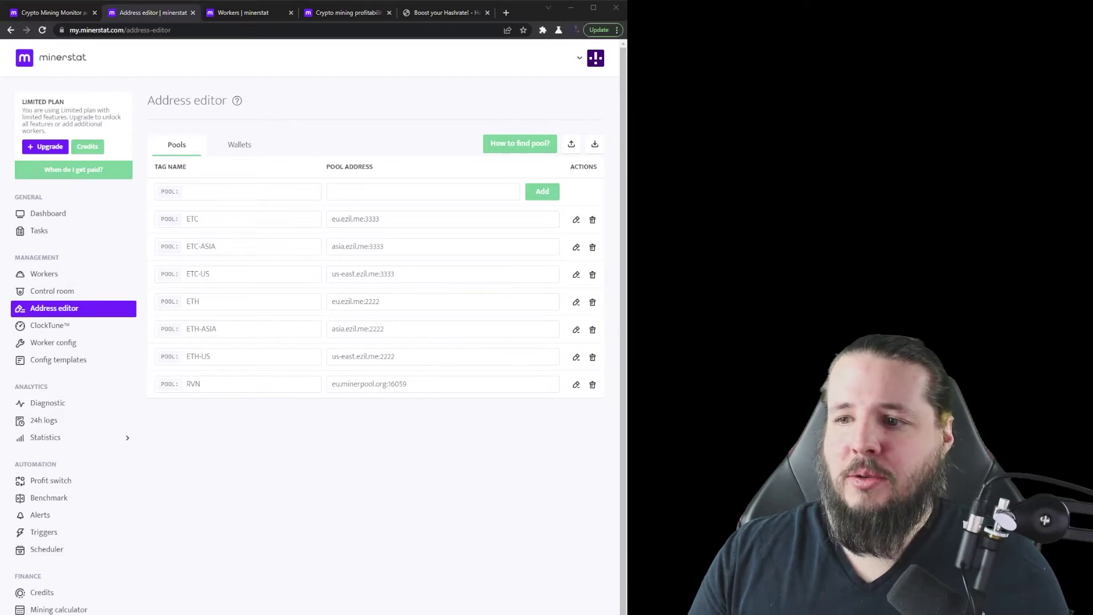
click(400, 301)
key(ctrl+a)
text(eu1.ethermine.org:4444)
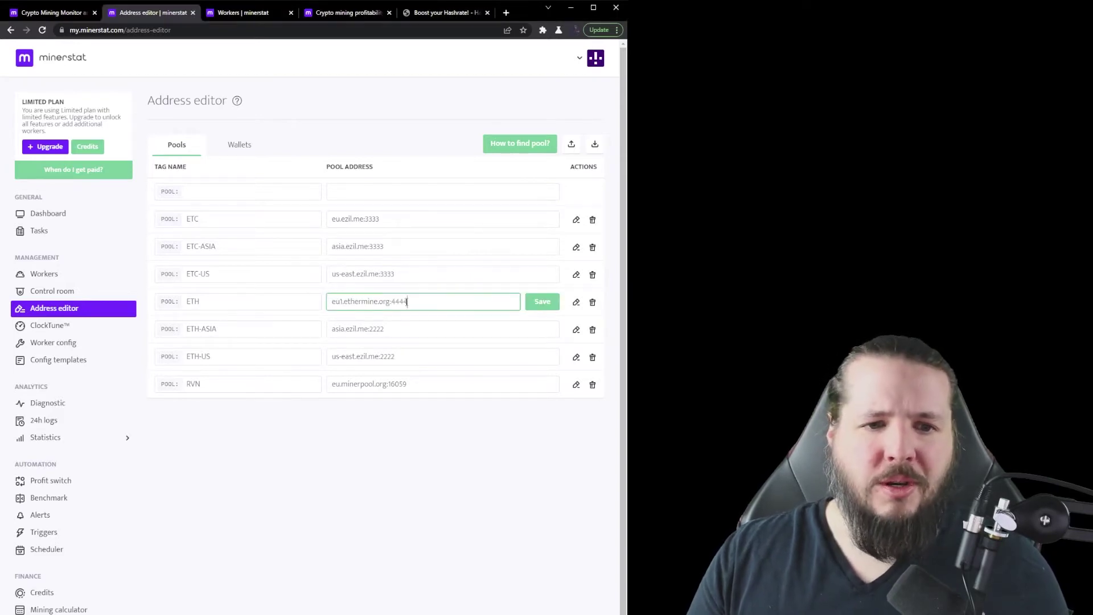
click(549, 305)
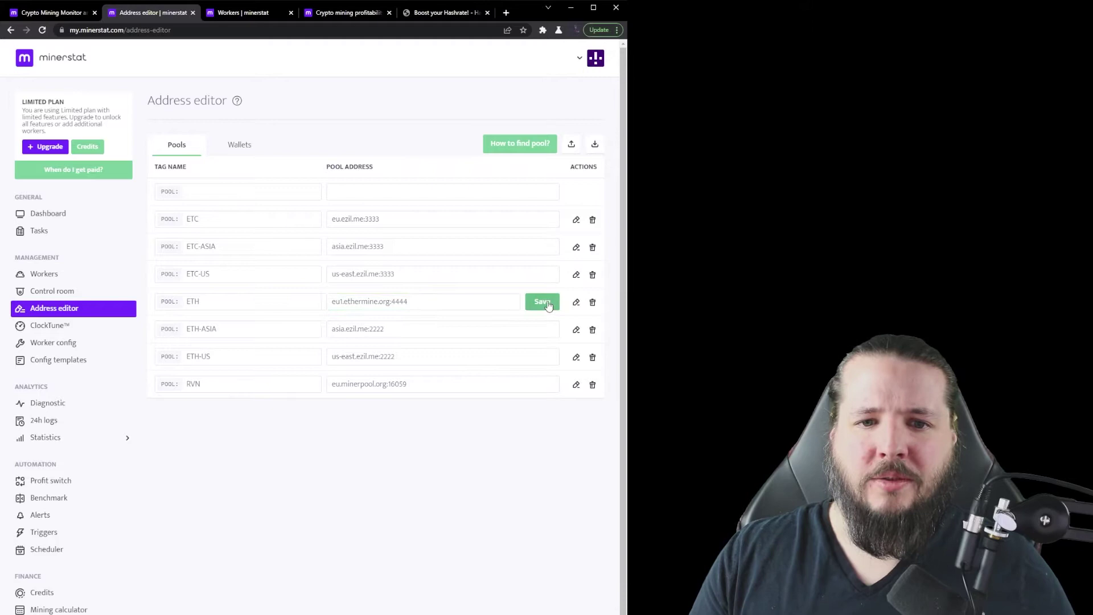
Step: Add a pool tagged TON with address wss://pplns.toncoinpool.io/stratum
click(242, 188)
text(TON)
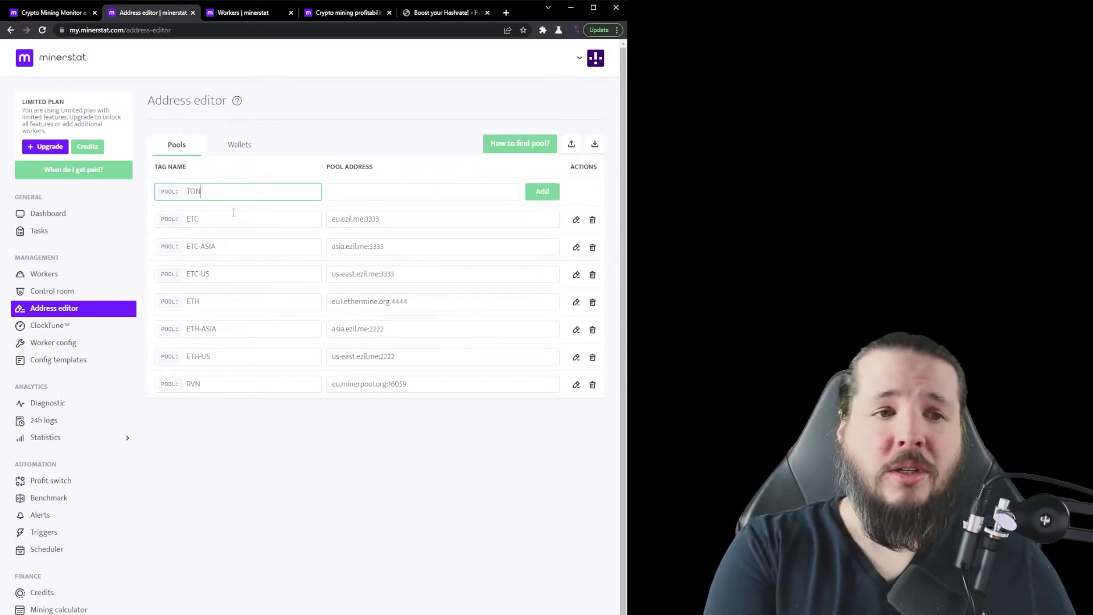
key(Tab)
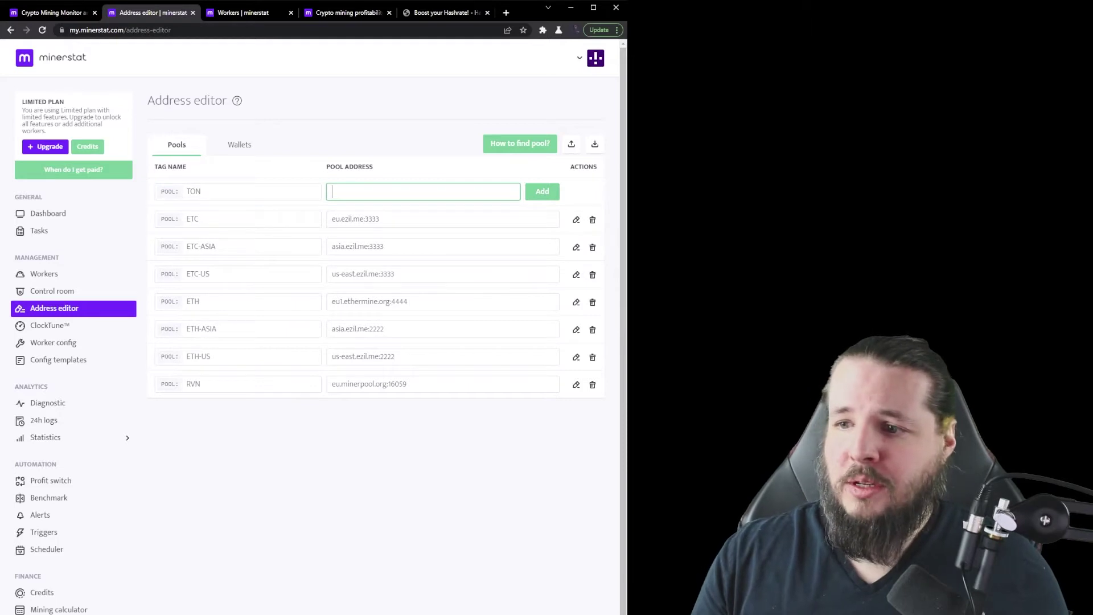
key(alt+Tab)
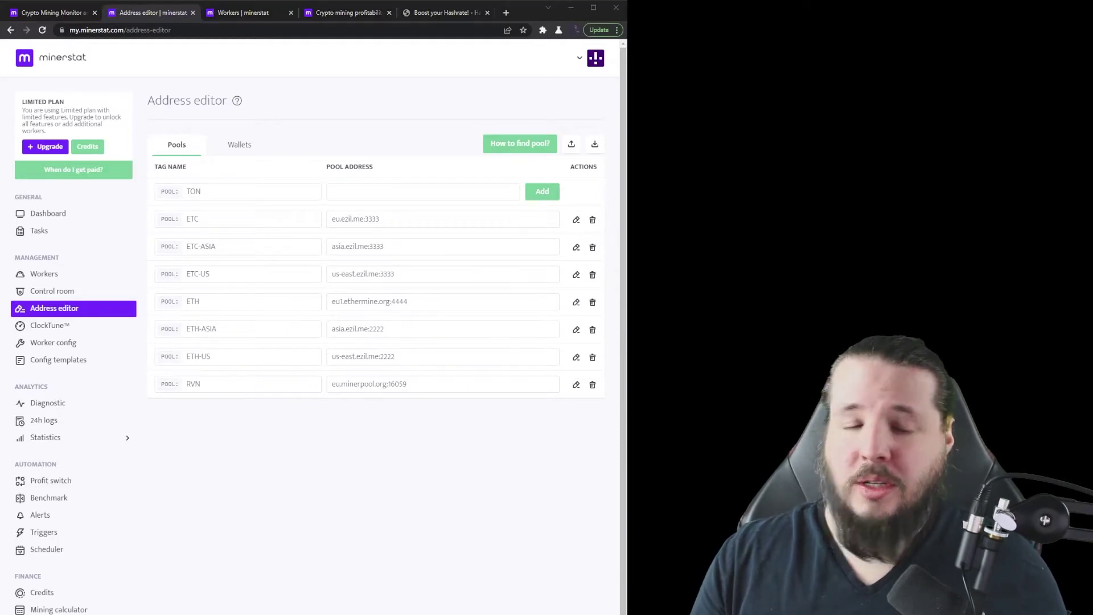
key(alt+Tab)
click(333, 192)
text(wss://pplns.toncoinpool.io/stratum)
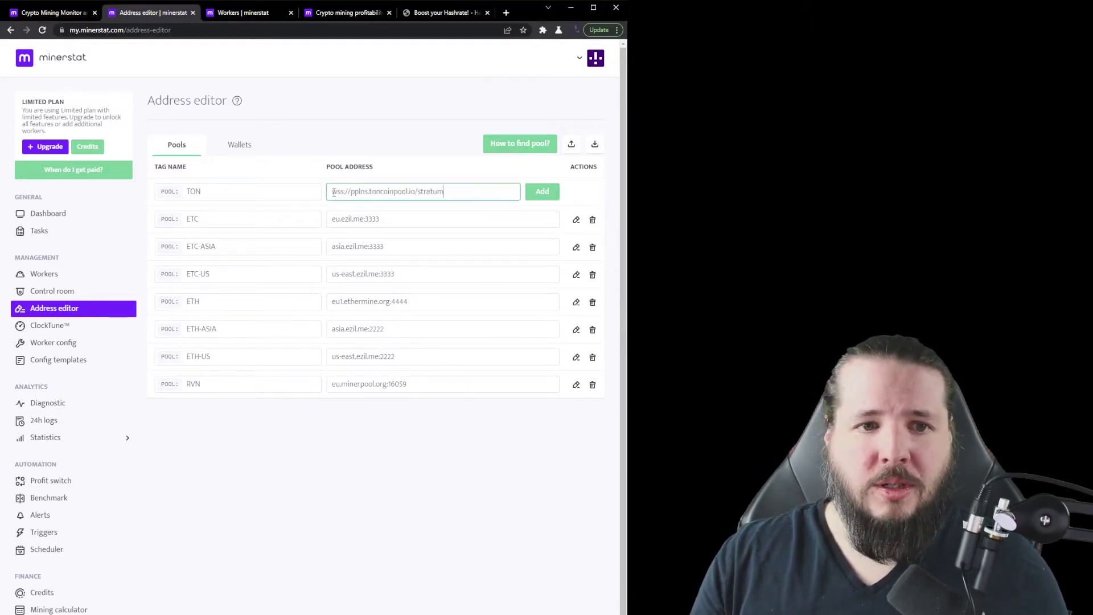
click(541, 192)
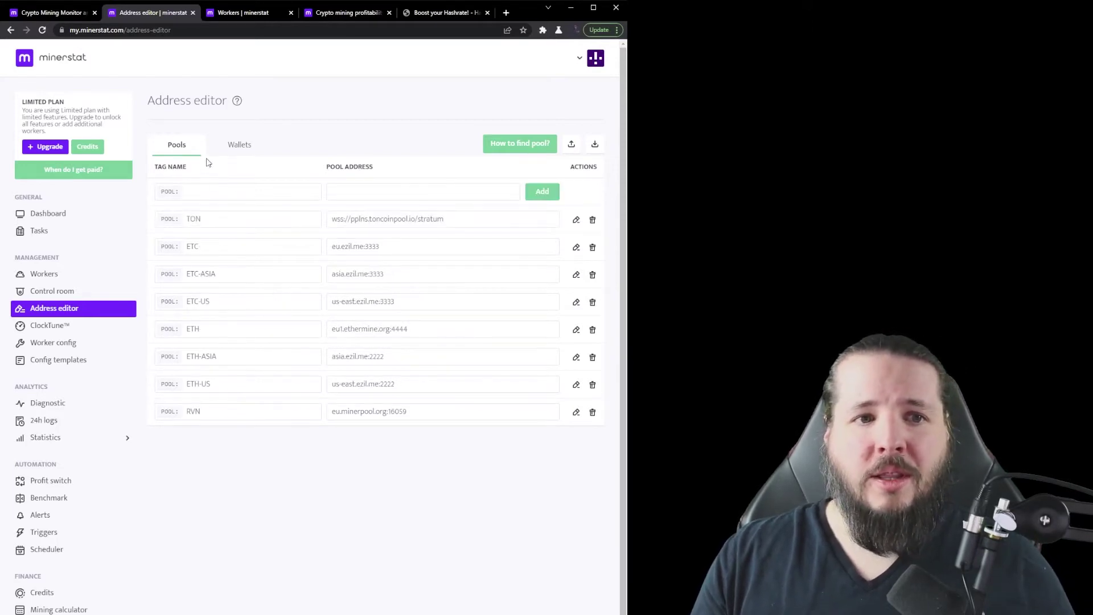
Step: Re-save the ETH wallet address in the Wallets list
click(254, 151)
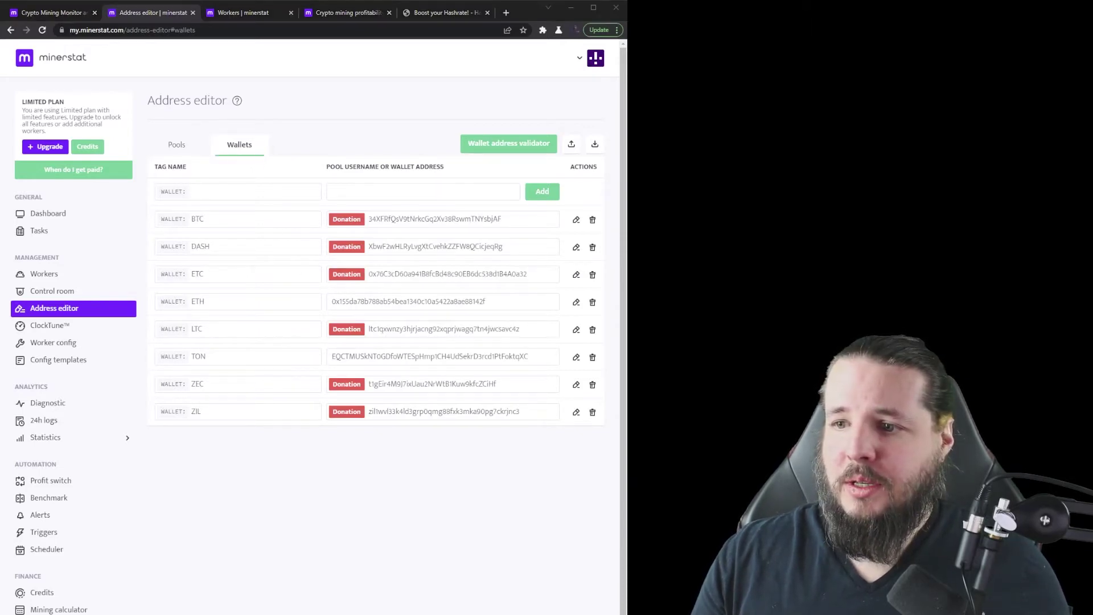
click(517, 301)
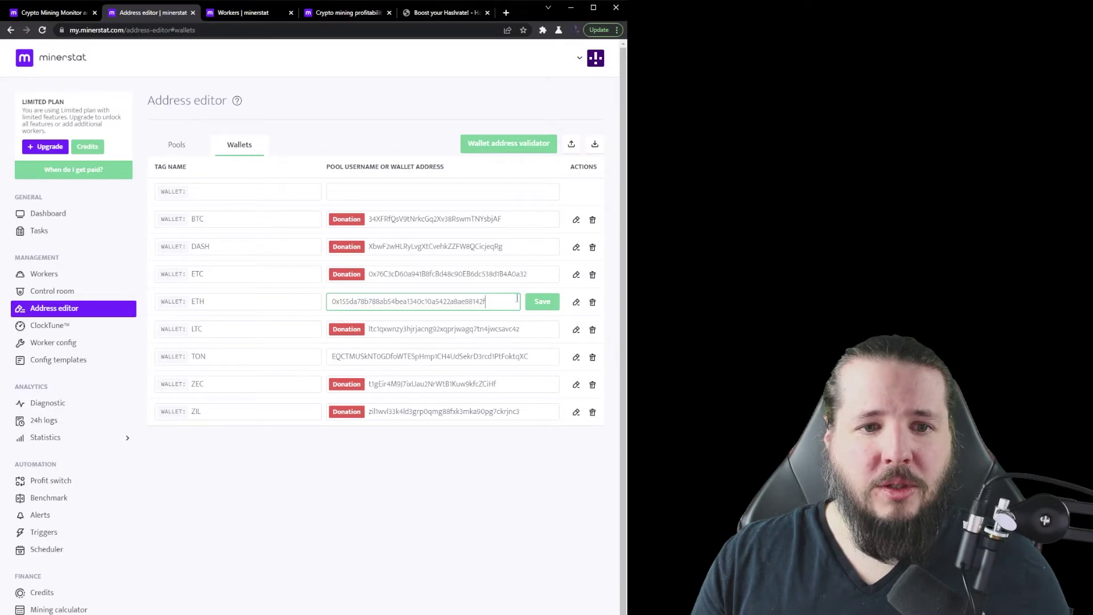
click(543, 301)
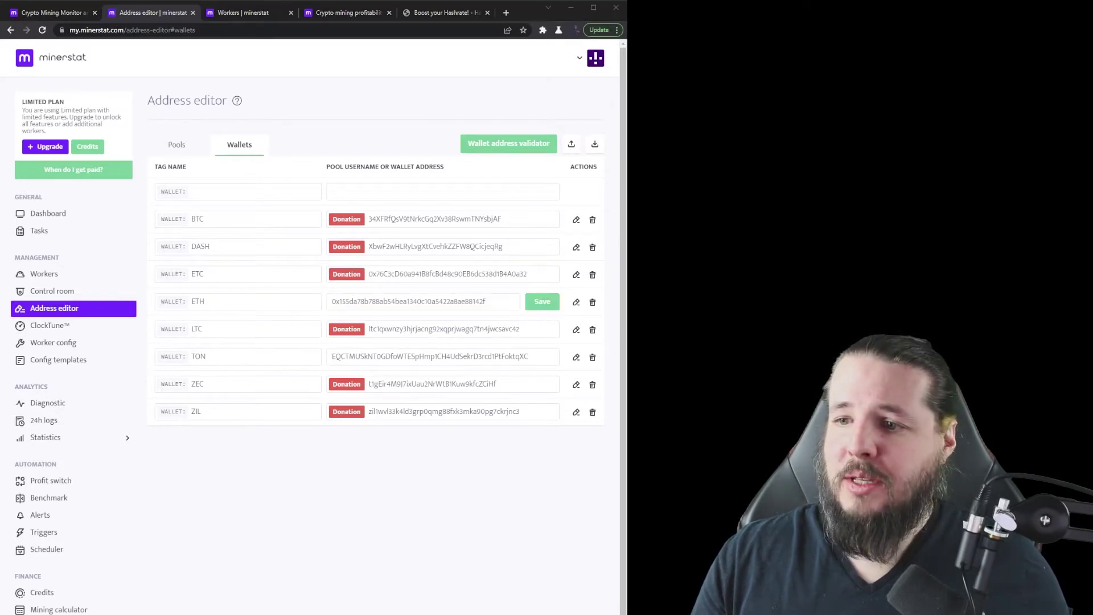
Step: Try adding a TON-tagged wallet with the pasted address, rejected as the tag already exists
mouse_move(346, 219)
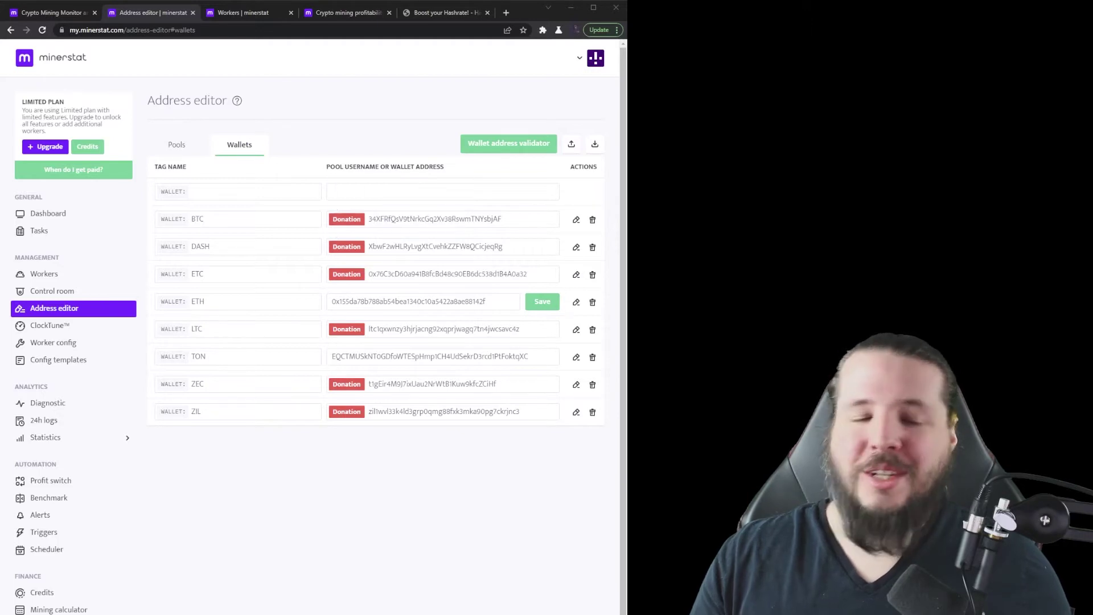
click(302, 192)
text(TON)
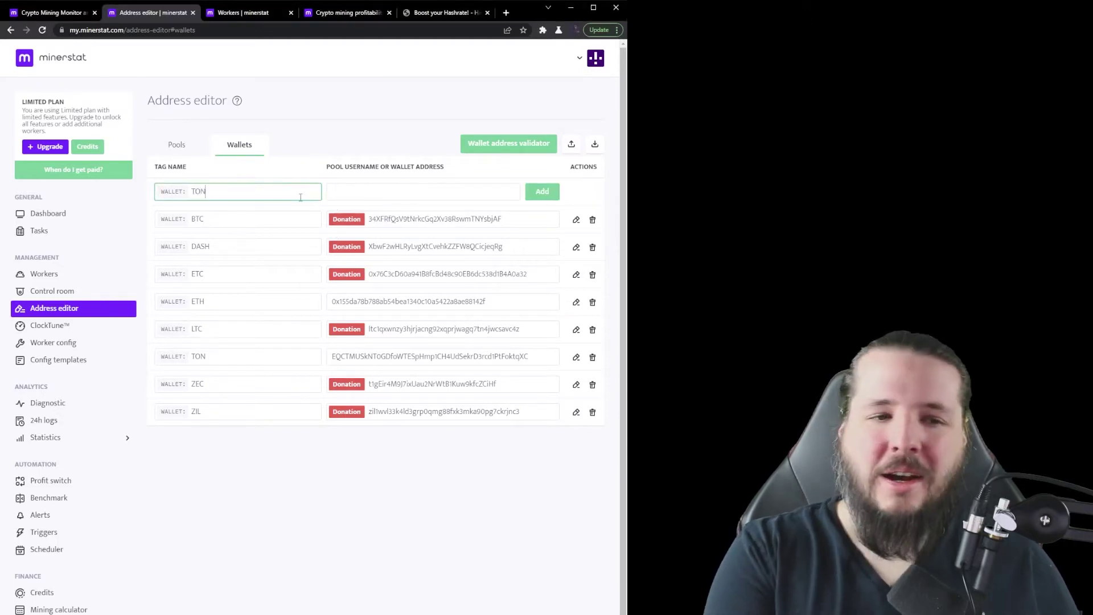
key(Tab)
text(EQCTMUSkNTOGDfoWTESpHmp1CH4UdSekrD3rcd1PtFoktqXC)
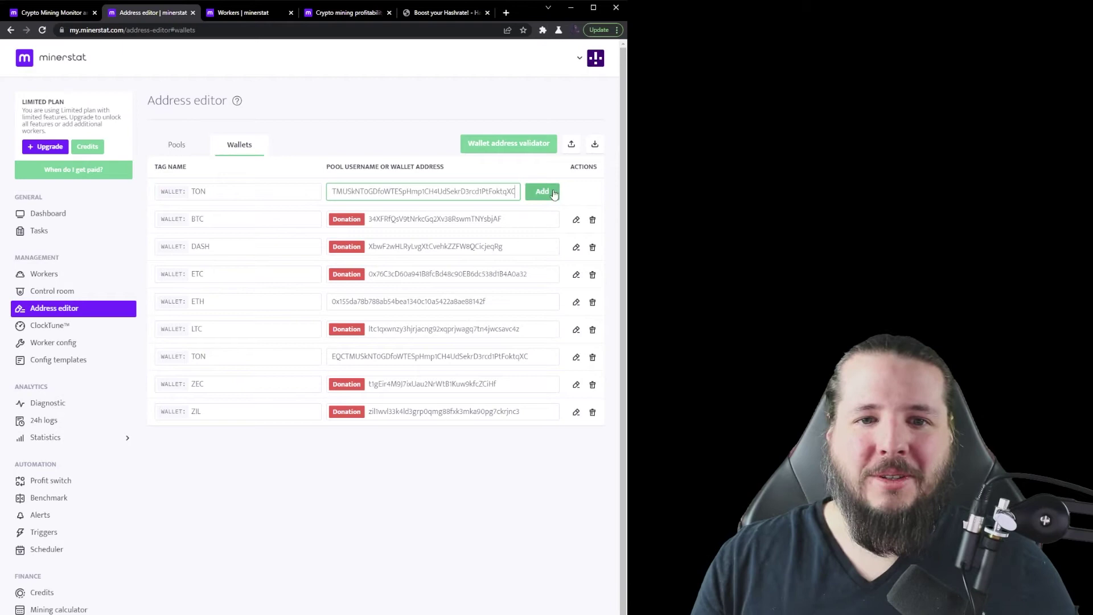
click(554, 193)
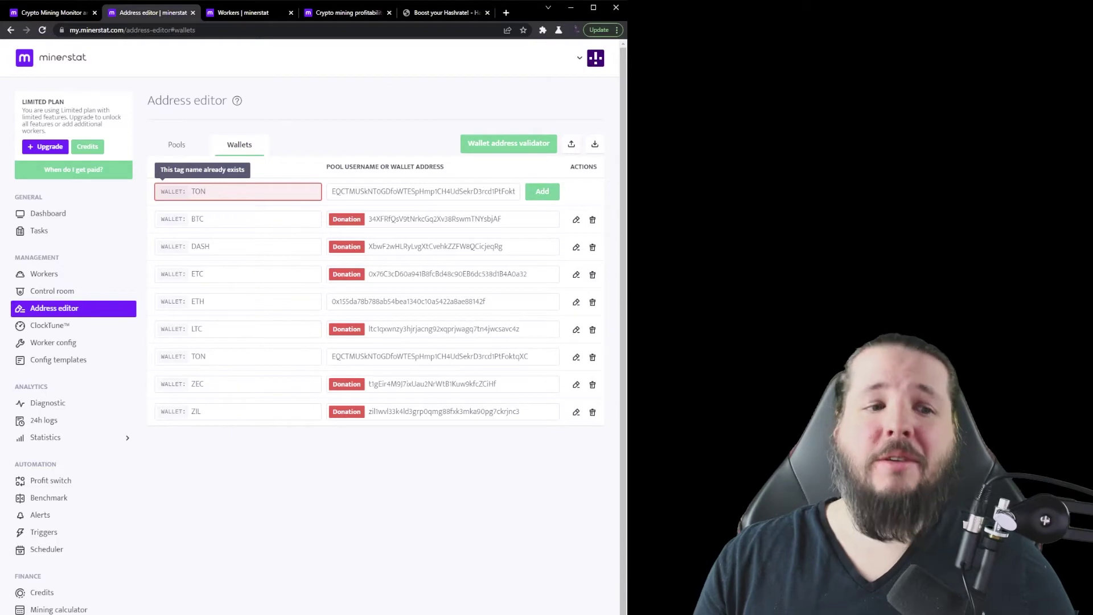
Step: Go to ClockTune and add a new overclock profile
click(74, 328)
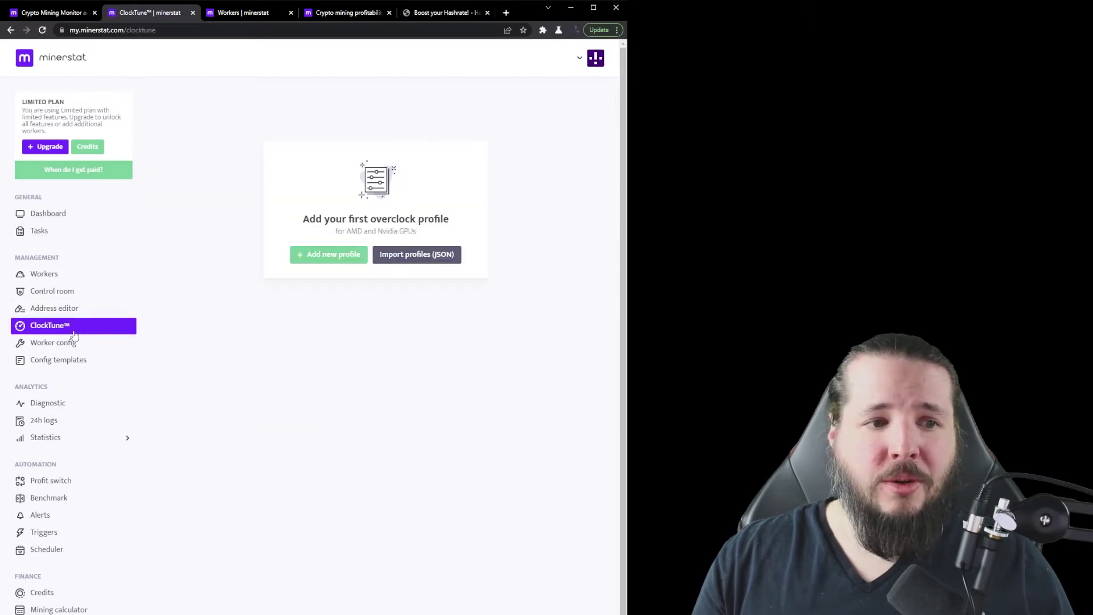
click(348, 254)
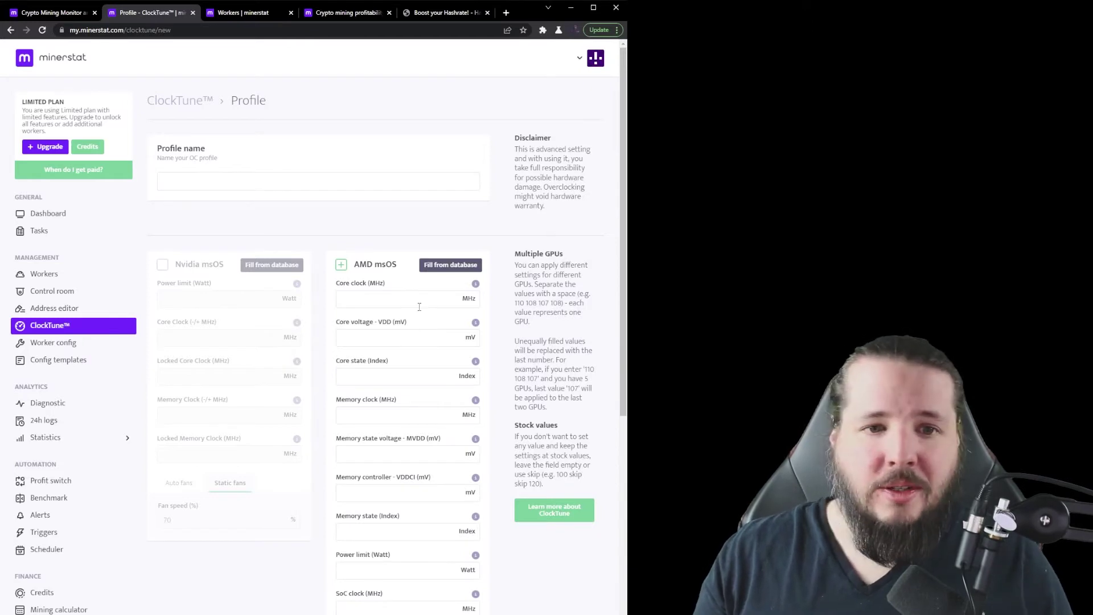
Step: Fill the AMD msOS fields with RX 6800 XT database values (1470 MHz core, 145 W)
click(450, 265)
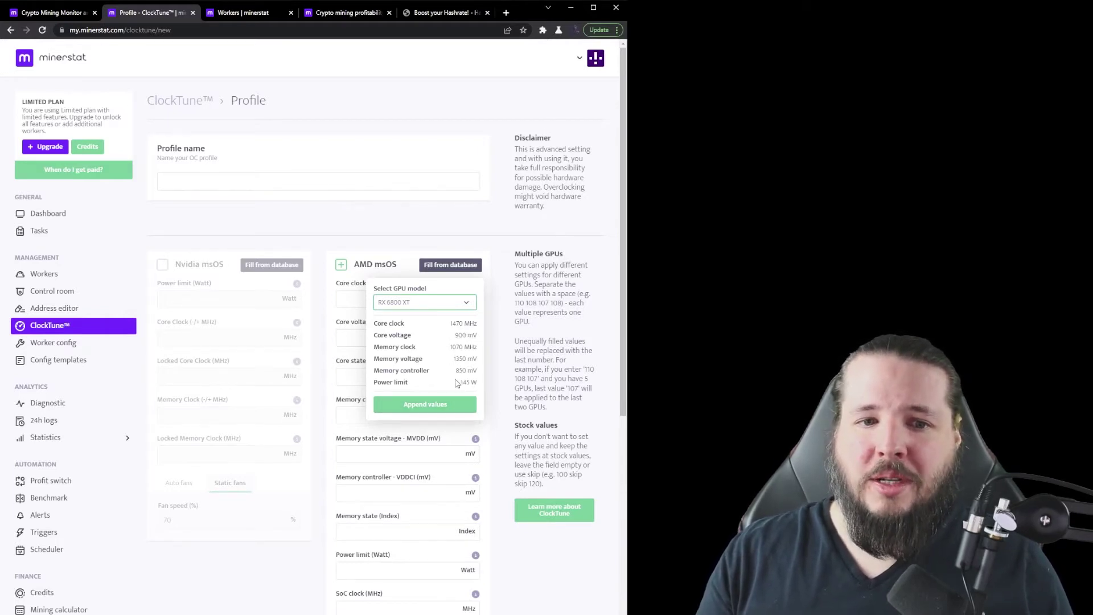
click(460, 410)
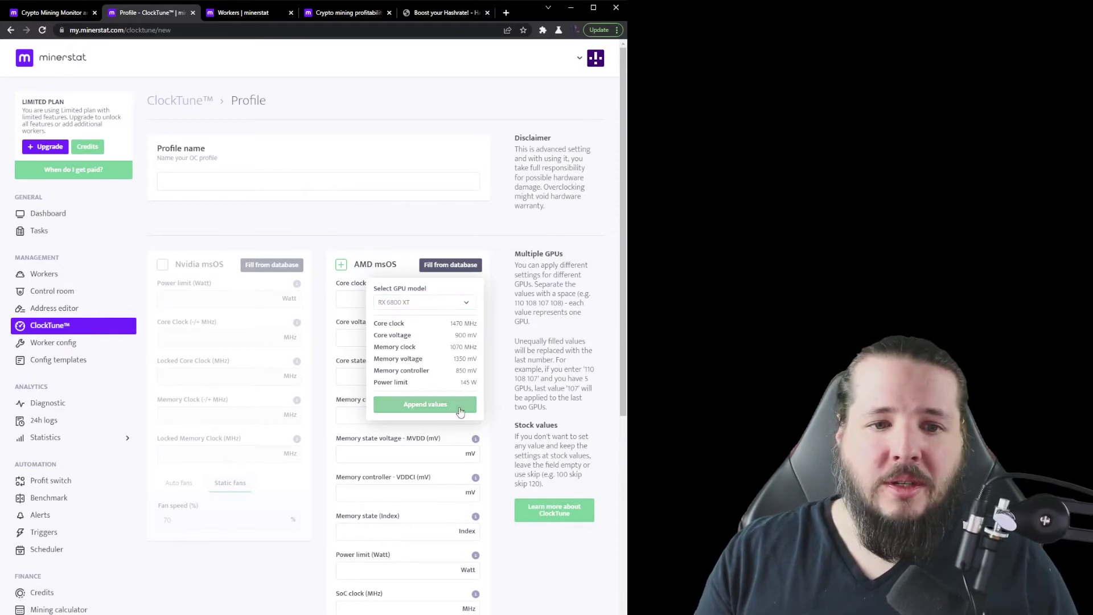
click(434, 408)
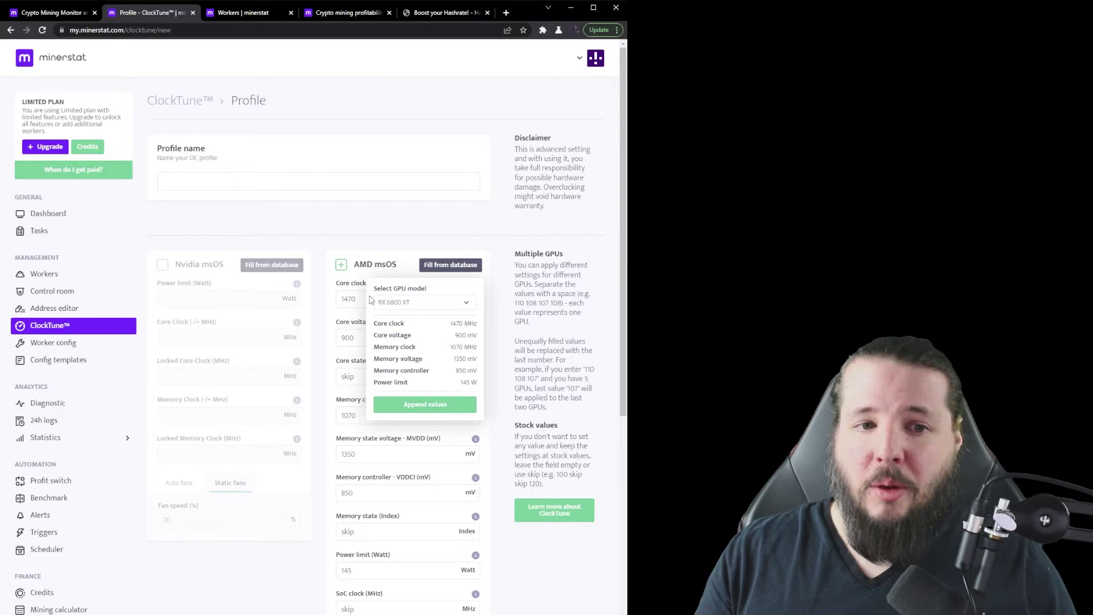
click(400, 232)
Step: Set core clock to 1800 MHz, clear core voltage, and replace the 145 W power limit
key(Tab)
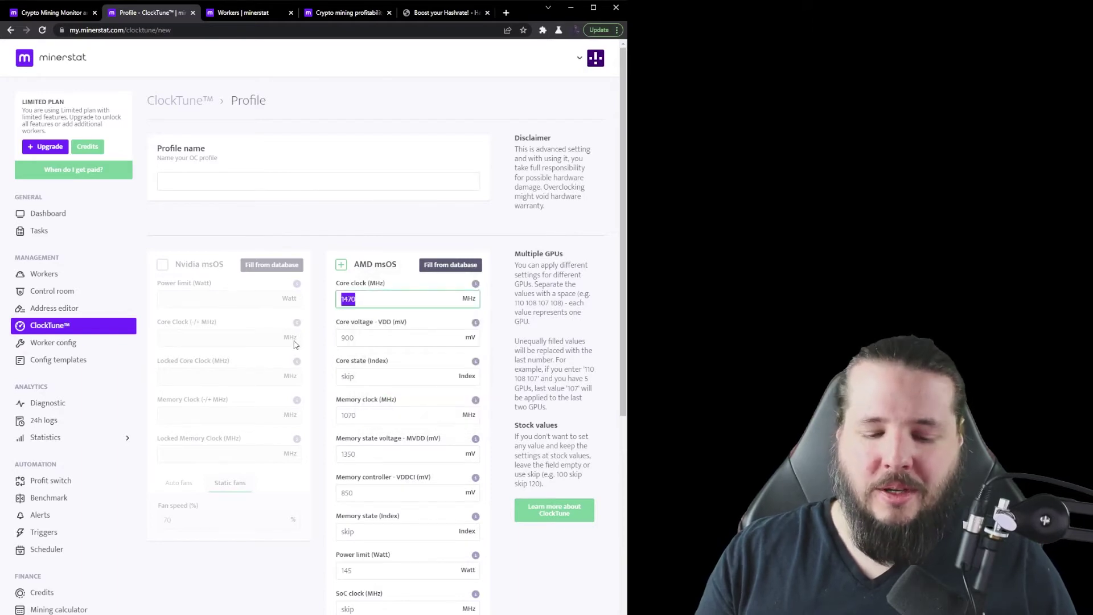
text(1800)
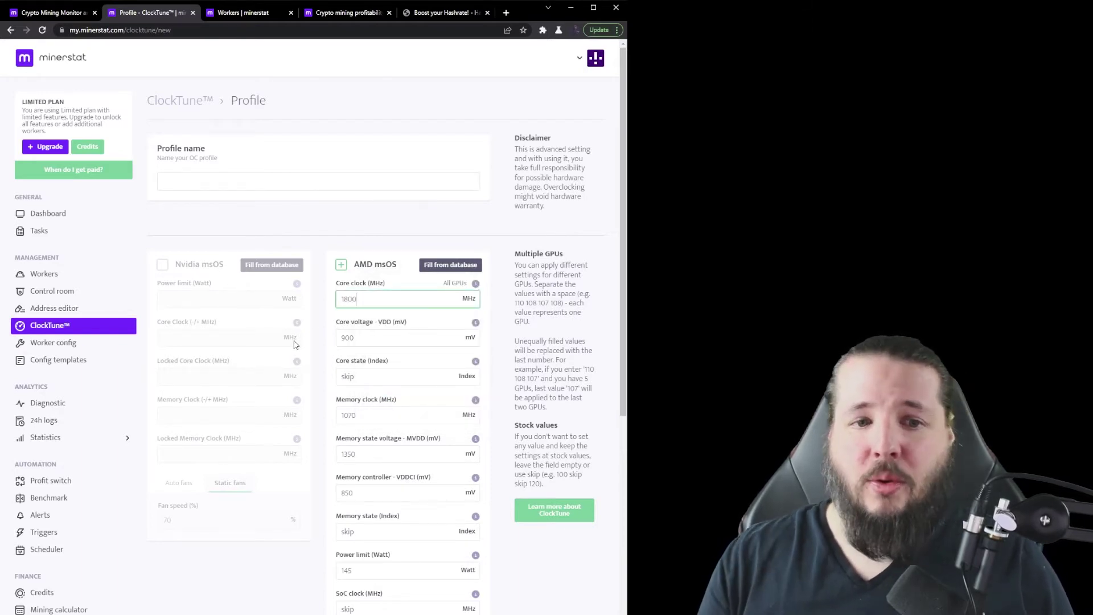
key(Tab)
key(BackSpace)
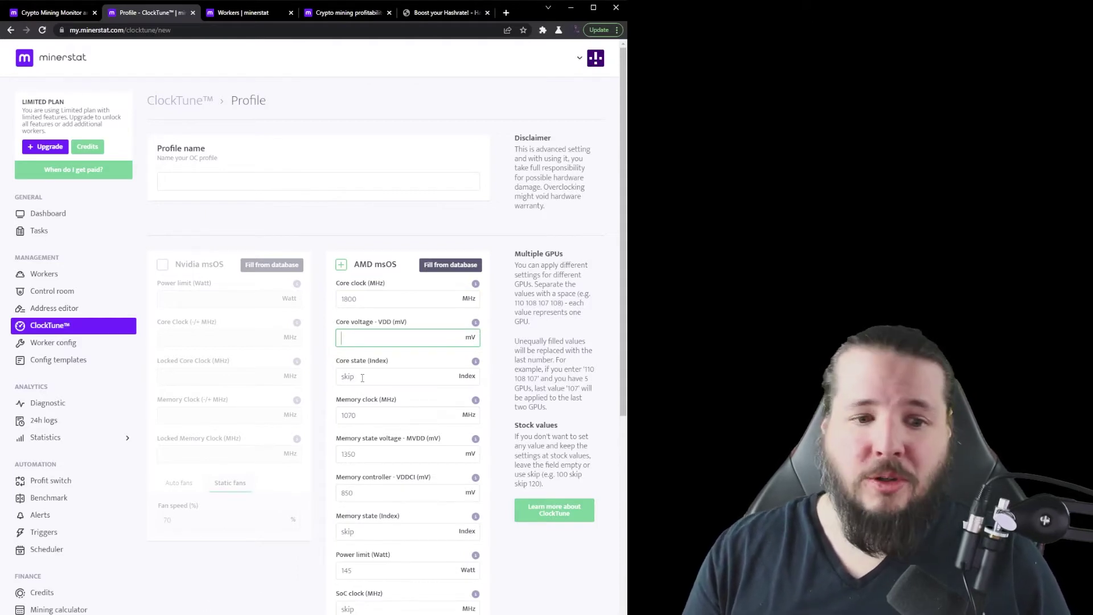
double_click(346, 569)
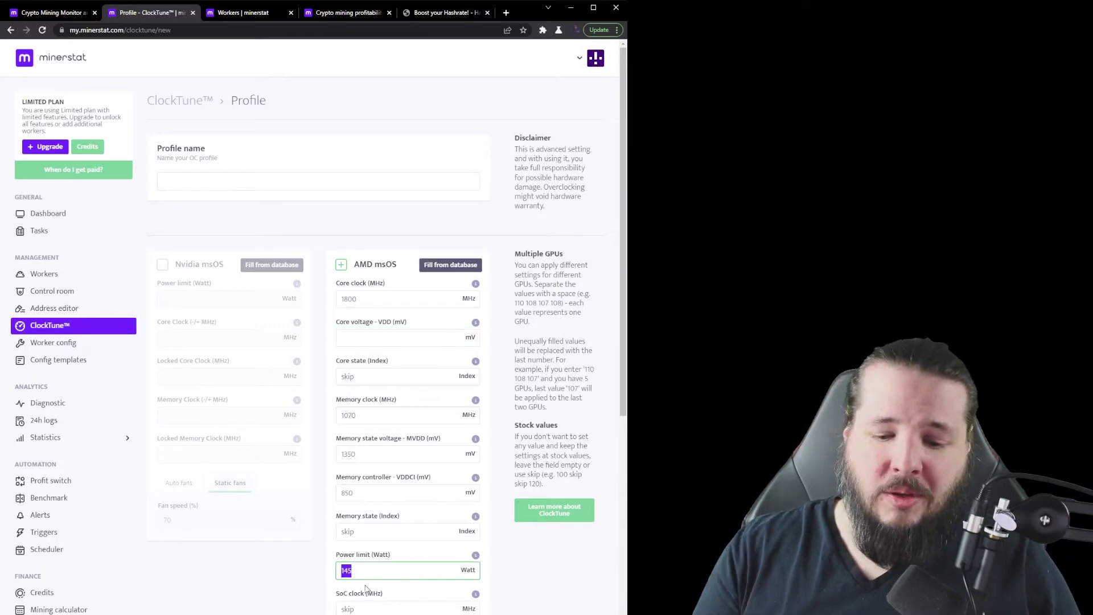
text(129)
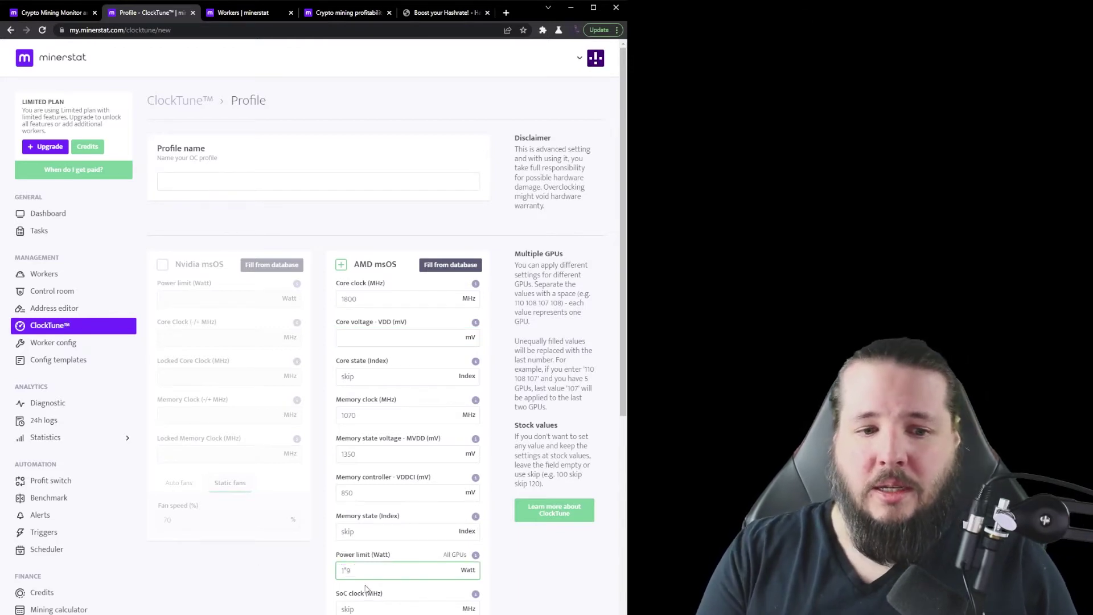
text(0)
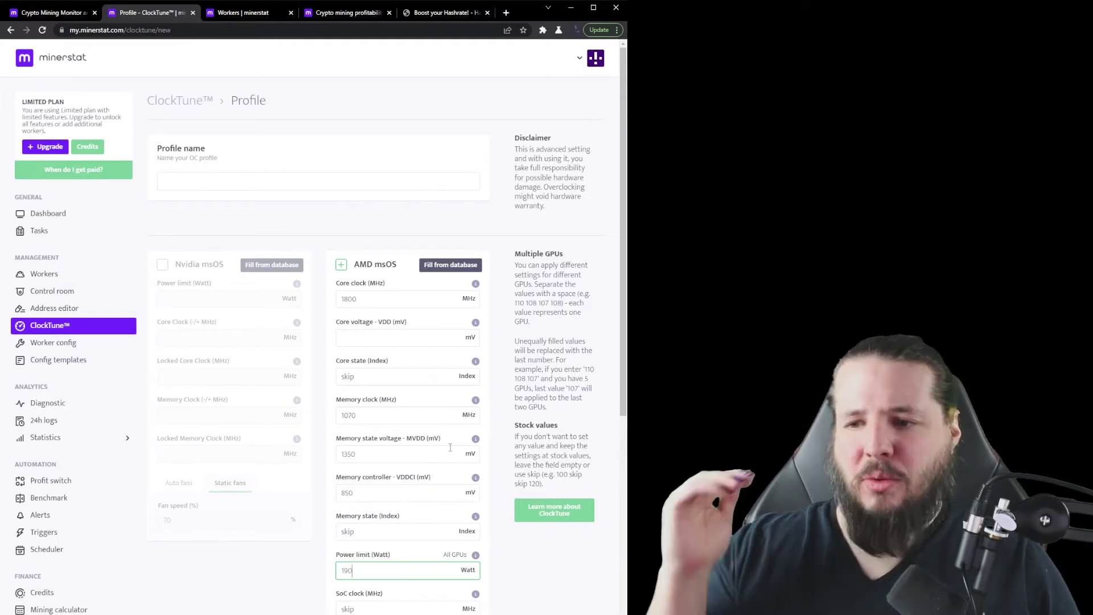
Step: Clear the VDDCI and memory voltage fields and set fan speed to 75%
click(393, 494)
key(ctrl+a)
key(BackSpace)
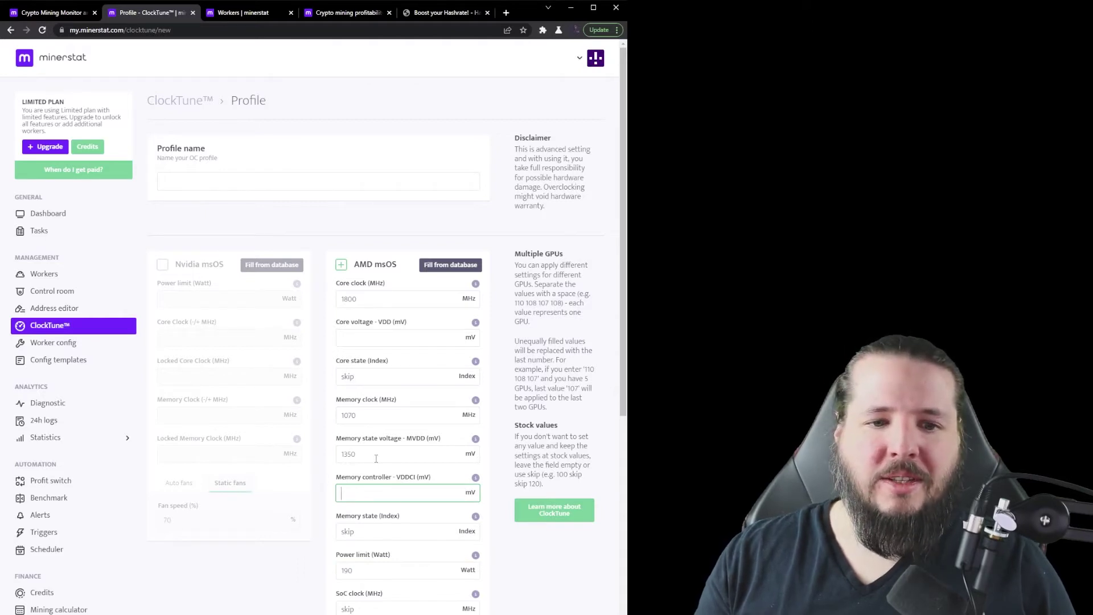
key(shift+Tab)
key(BackSpace)
key(shift+Tab)
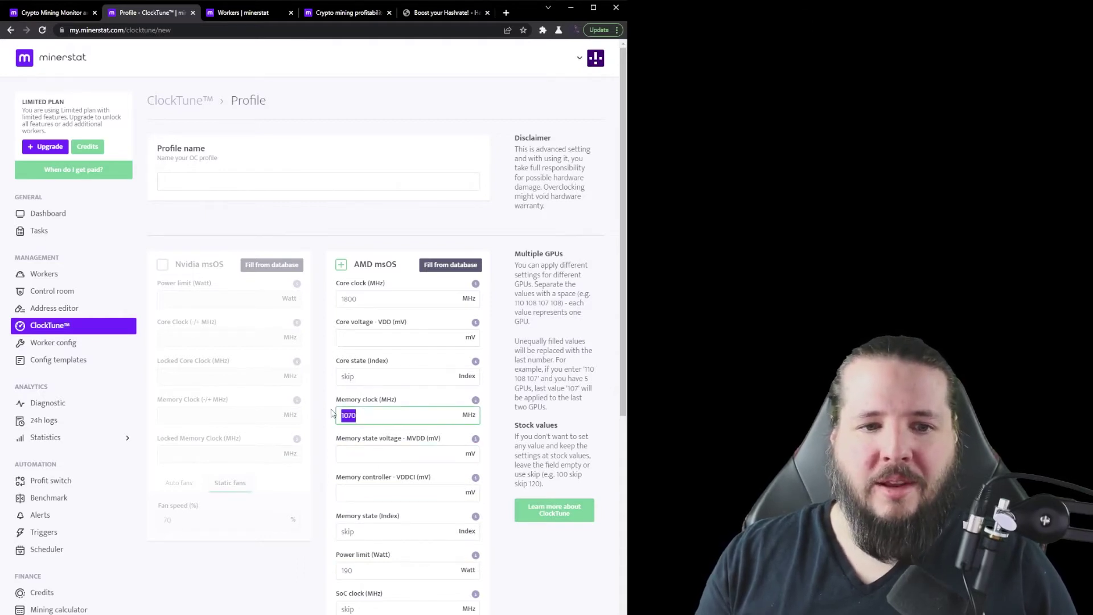
scroll(379, 554, down, 2)
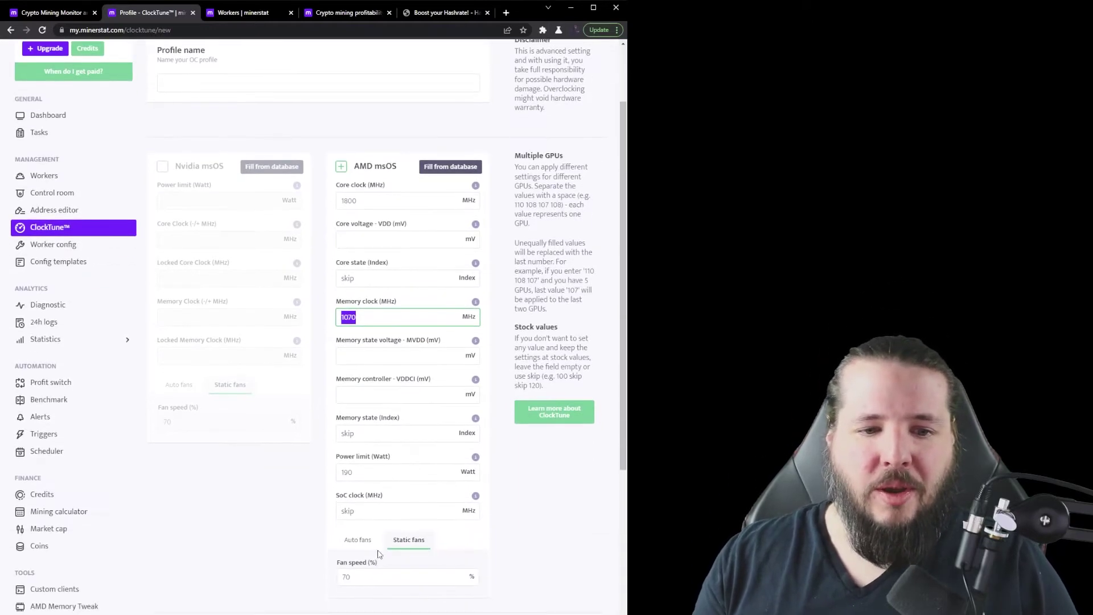
click(365, 576)
text(75)
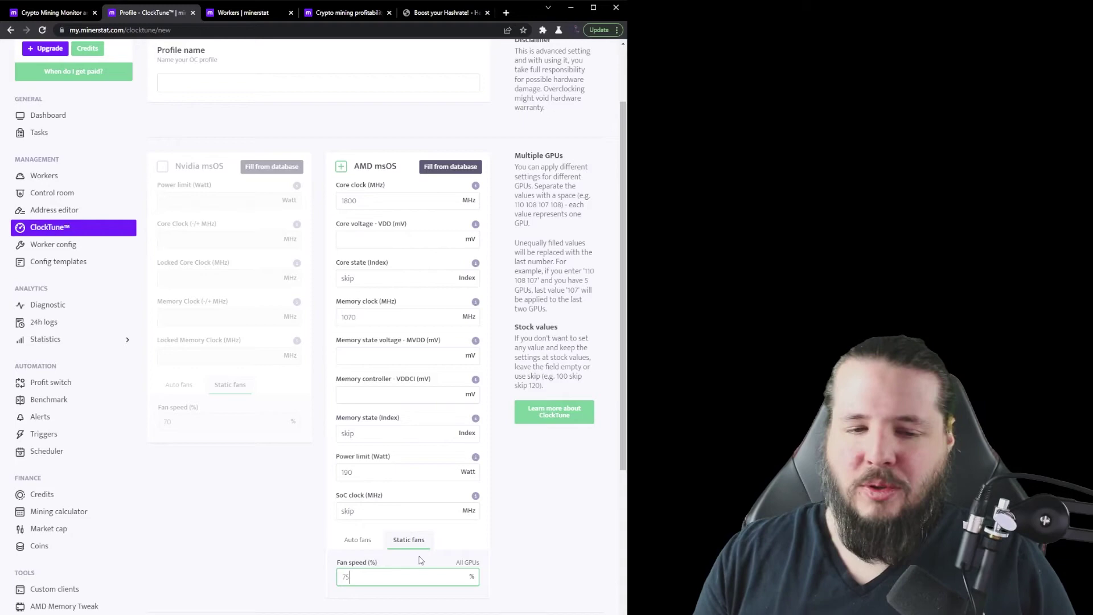
scroll(482, 521, down, 4)
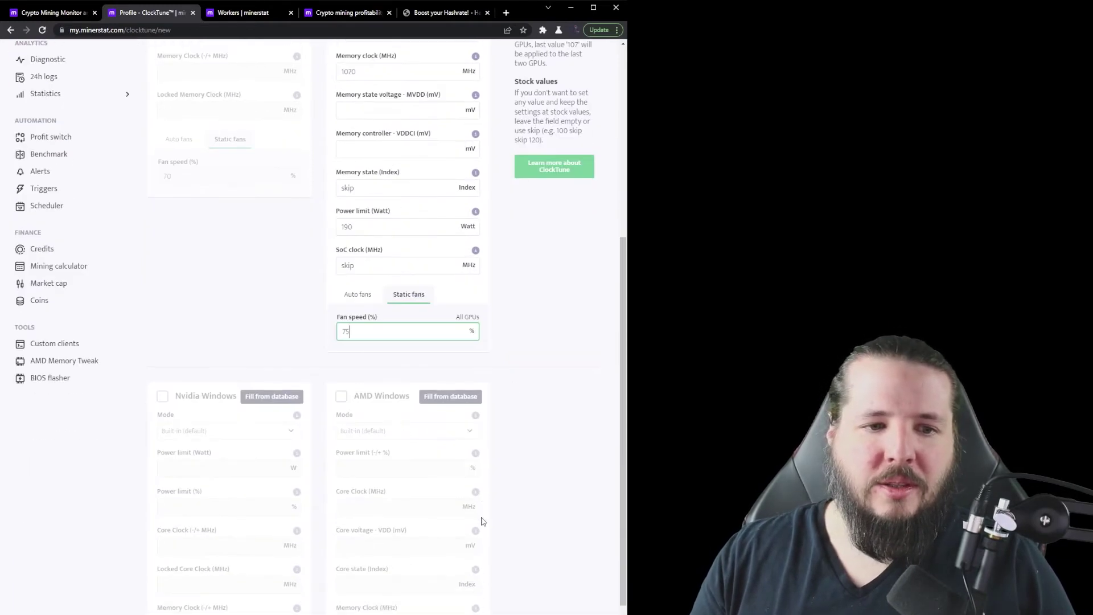
scroll(459, 305, up, 6)
Step: Name the overclock profile '6800 XT', save it, and return to the ClockTune profile list
click(195, 173)
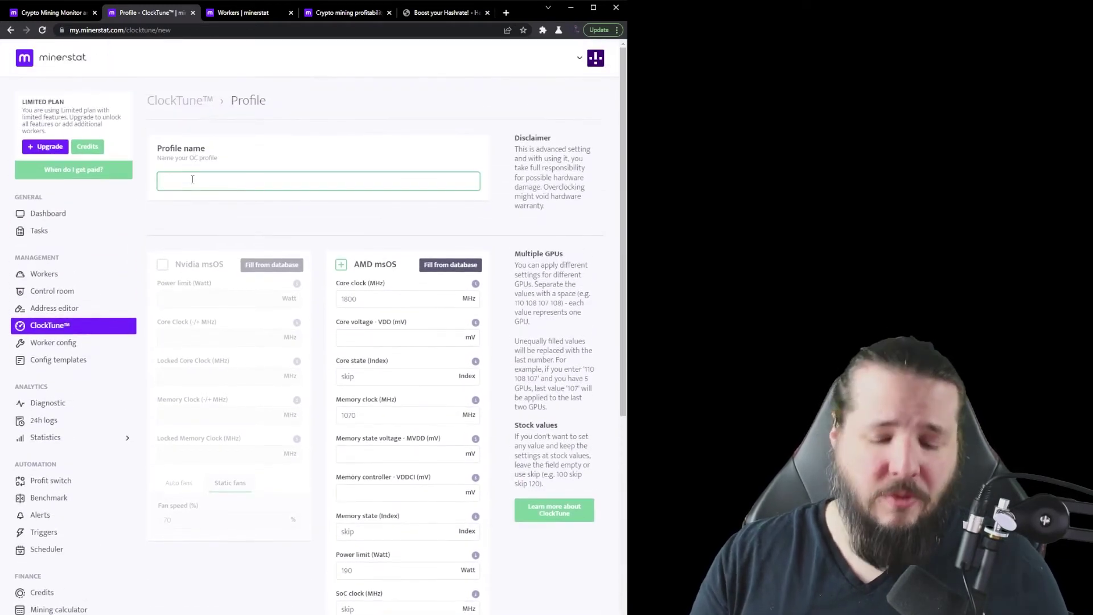
text(6800 XT)
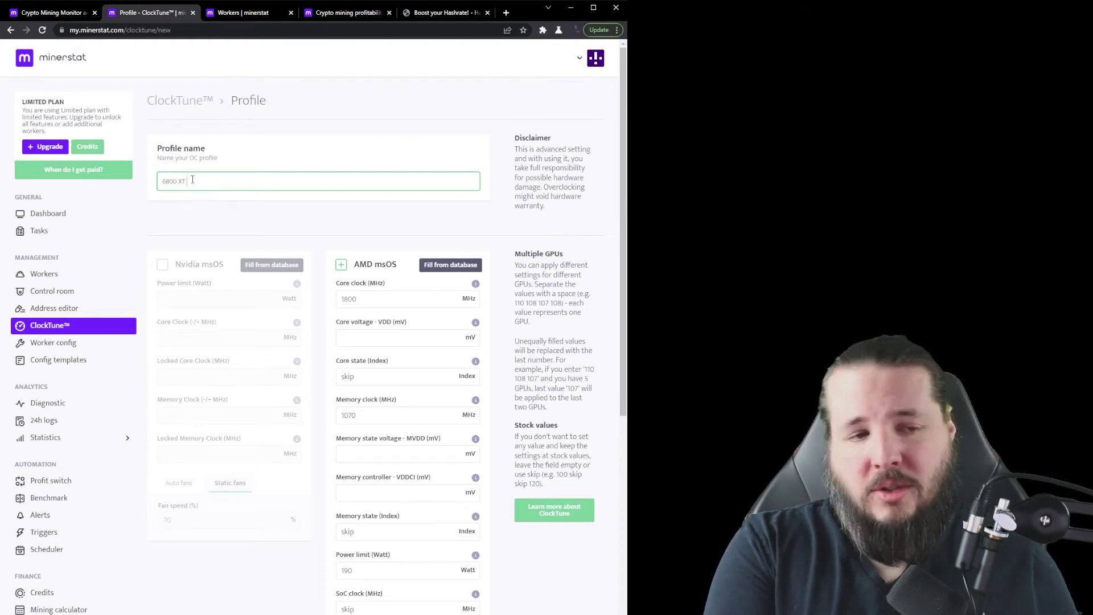
scroll(318, 341, down, 9)
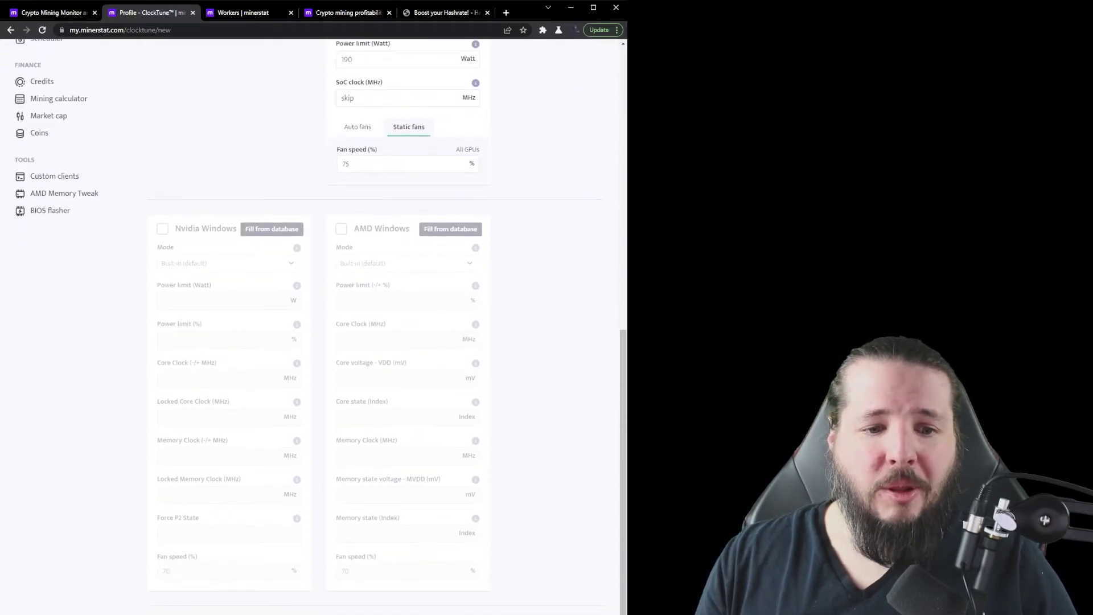
click(397, 593)
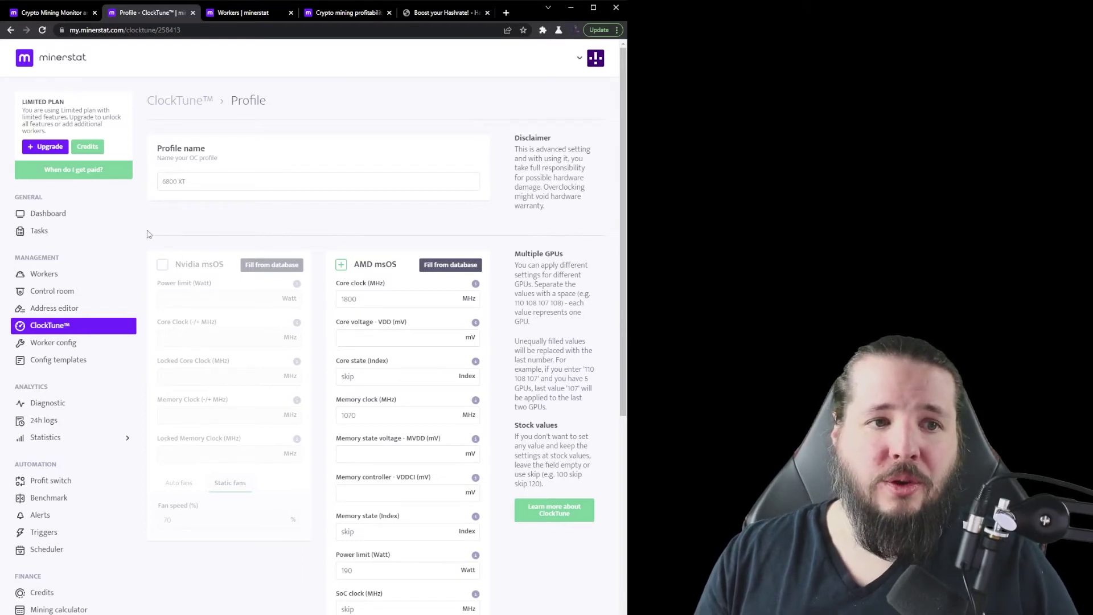
click(90, 326)
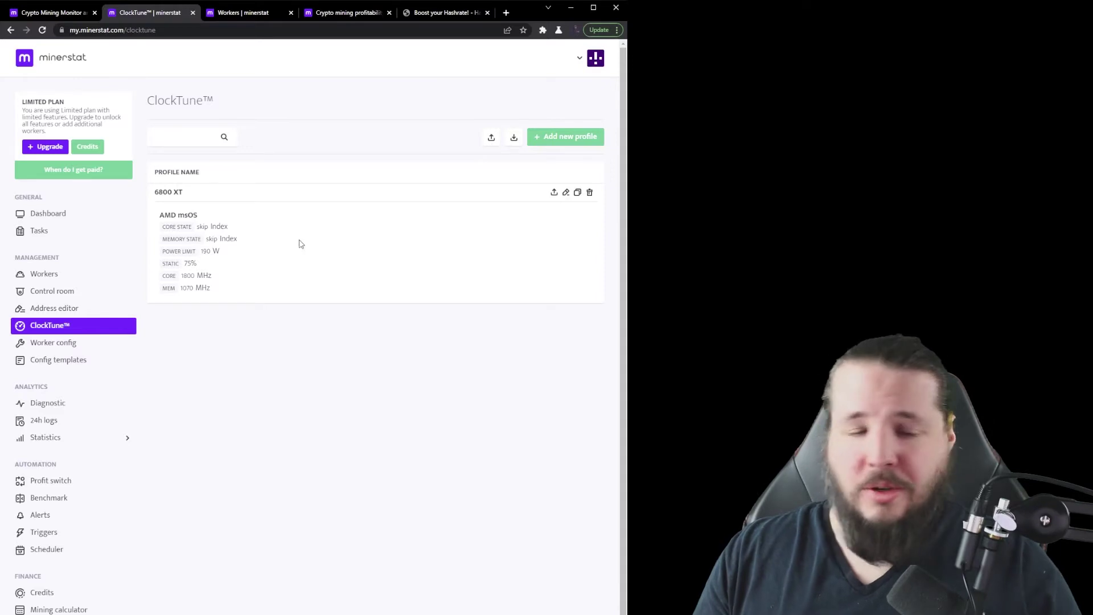
Step: Choose LOLMINER as the default client in the worker configuration
click(111, 348)
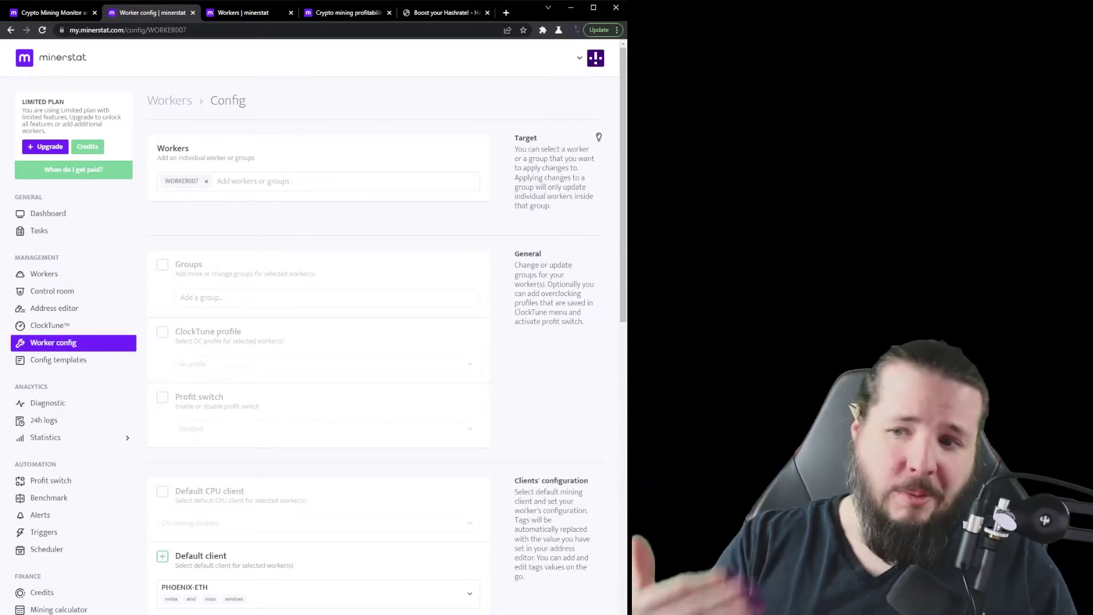
scroll(283, 456, down, 3)
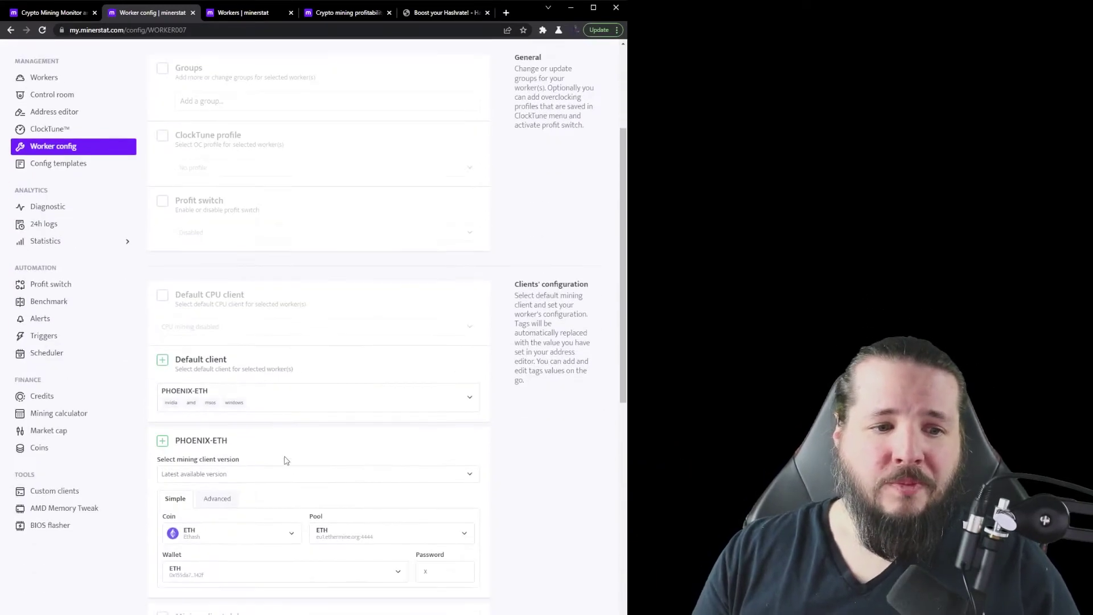
scroll(269, 396, down, 1)
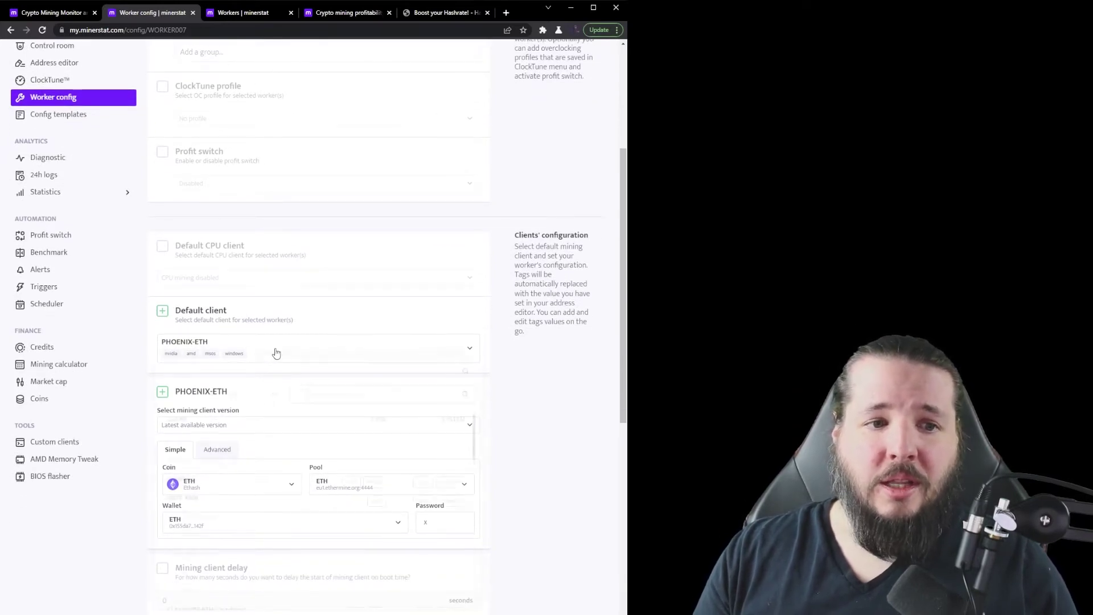
click(274, 353)
scroll(281, 471, down, 5)
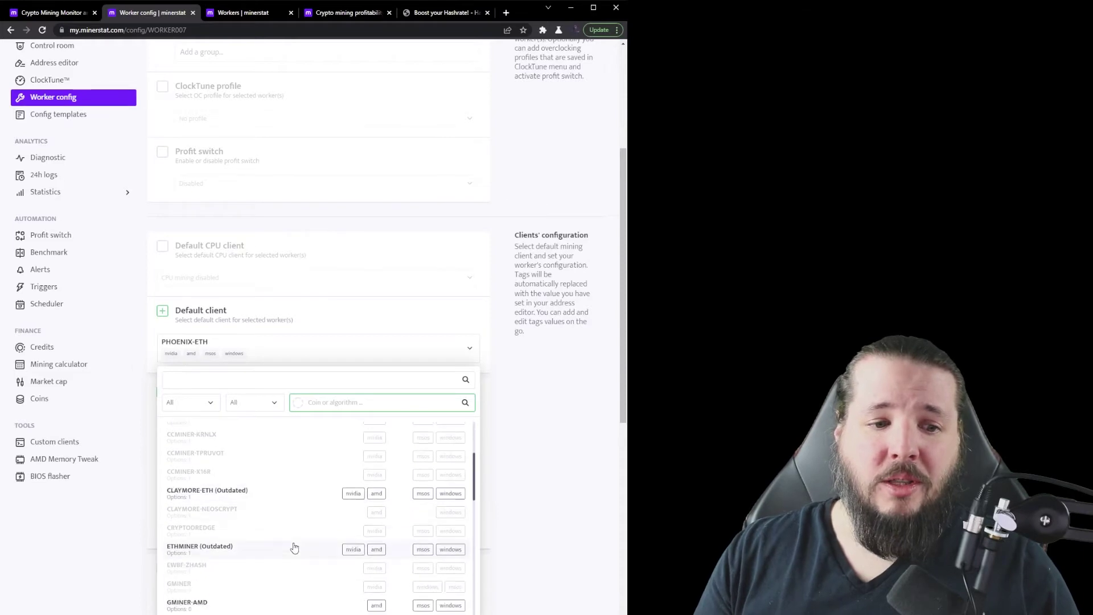
scroll(291, 547, down, 3)
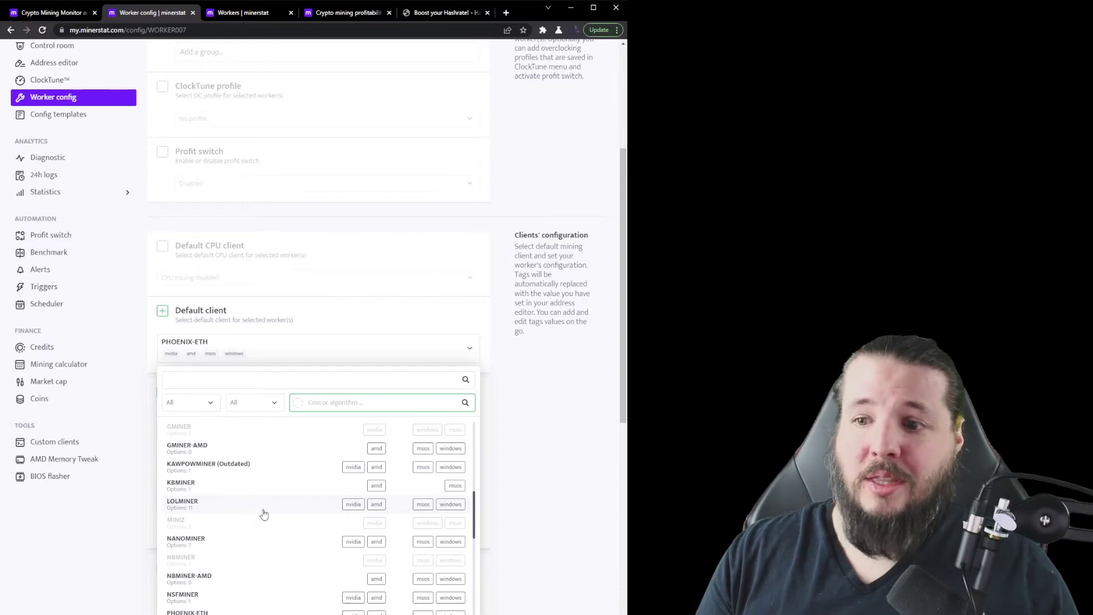
click(263, 513)
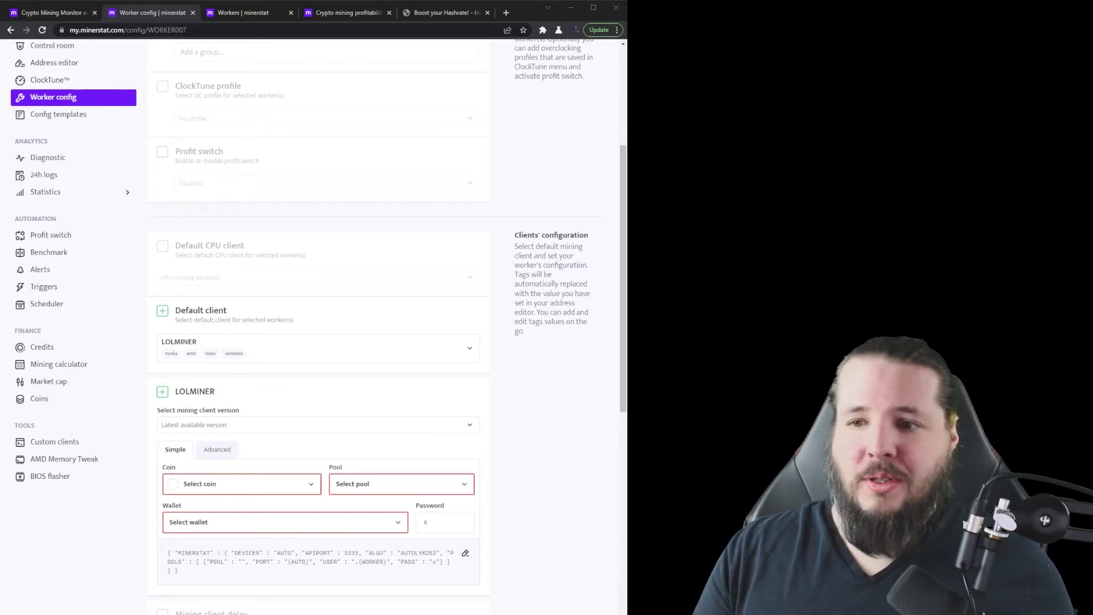
Step: Replace LOLMINER's advanced config with the ETHASH plus TONDUAL dual-mining command line
click(230, 449)
key(ctrl+a)
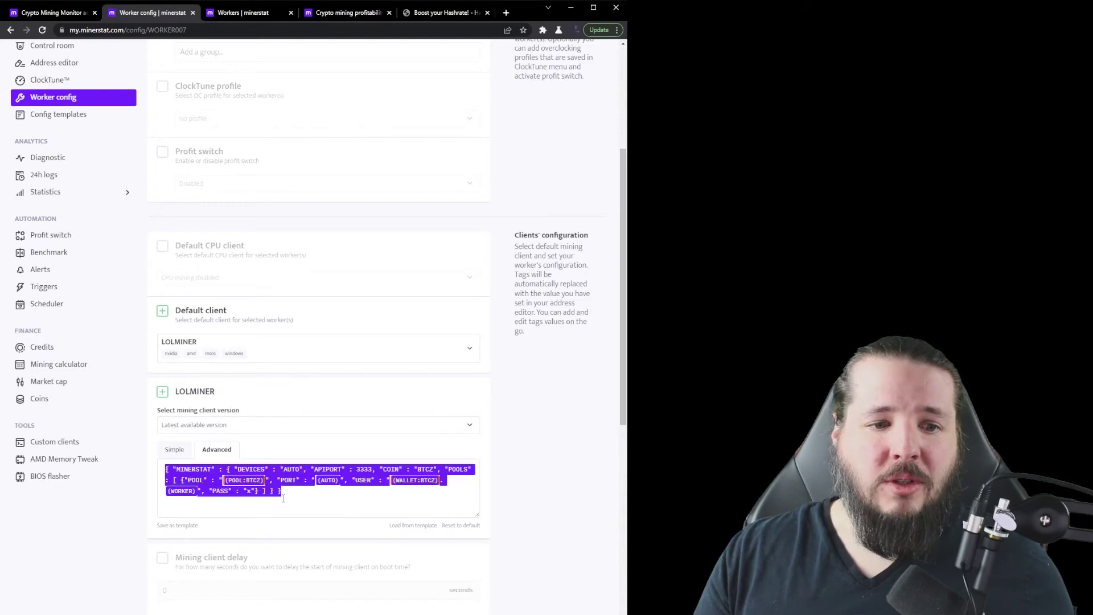
text(--algo ETHASH --pool {POOL:ETH} --user {WALLET:ETH} --dualmode TONDUAL --dualpool {POOL:TON} --dualuser {WALLET:TON} --worker {WORKER})
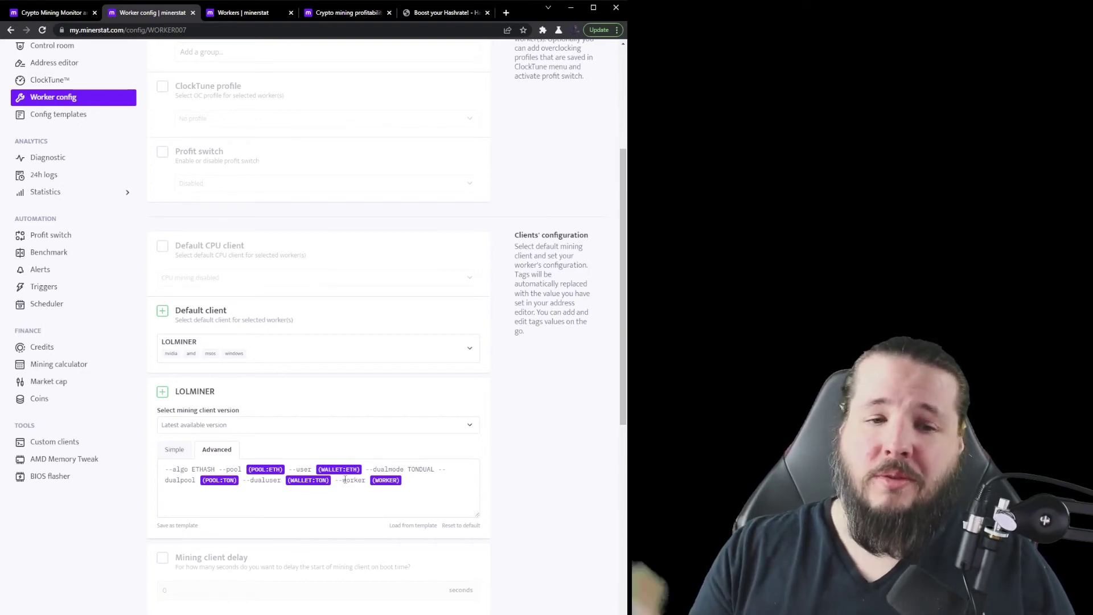
Step: Set the LOLMINER client version to 1.43
click(256, 424)
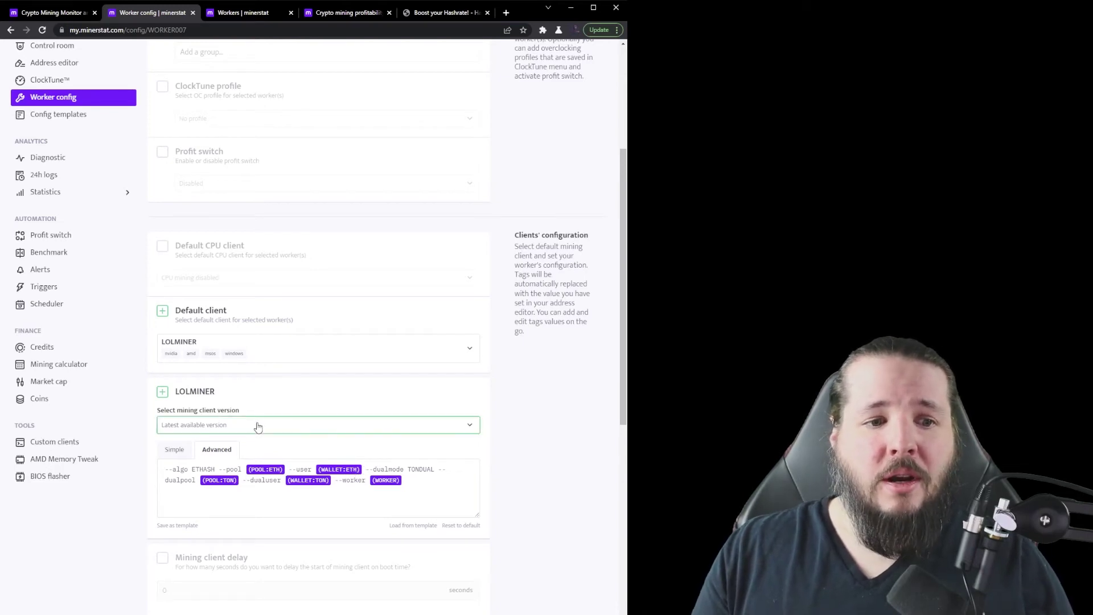
click(263, 495)
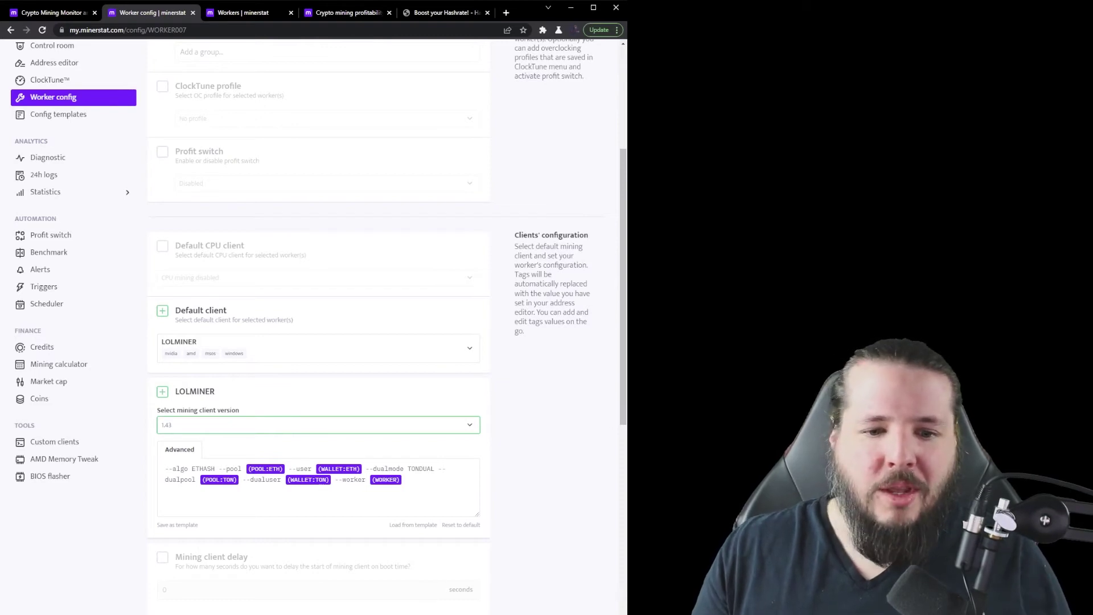
key(ctrl+a)
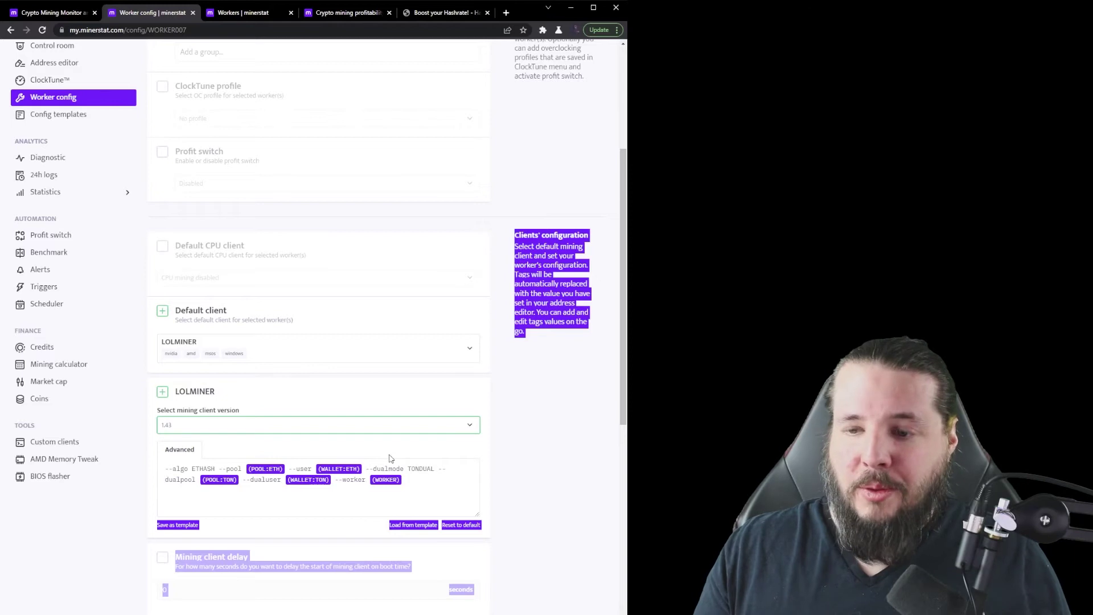
click(519, 470)
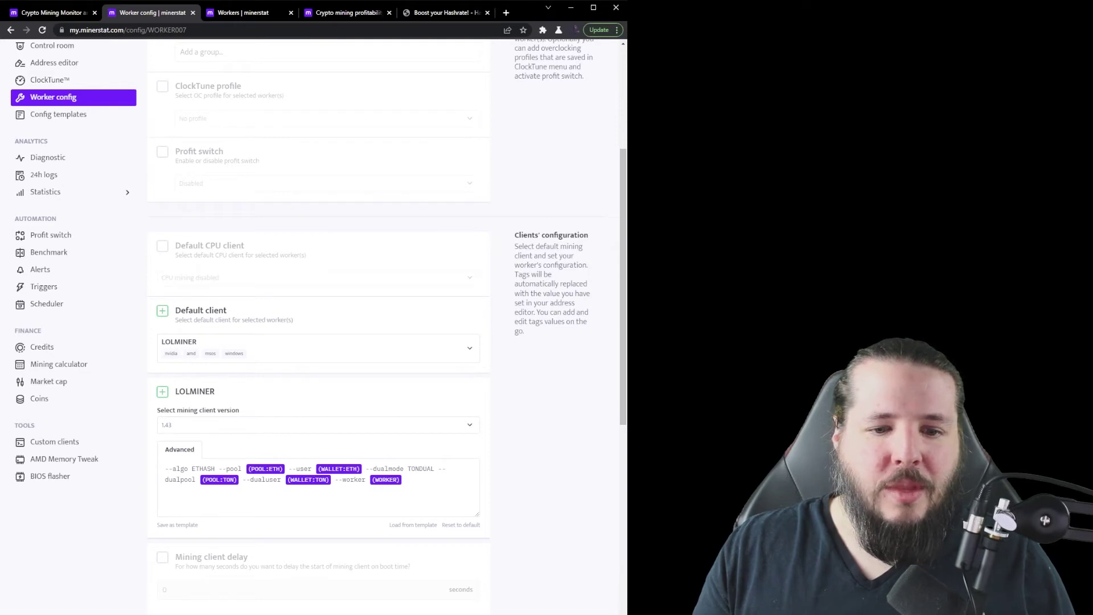
Step: Open the full Workers list, where WORKER007 shows offline for over 24h
scroll(442, 532, up, 1)
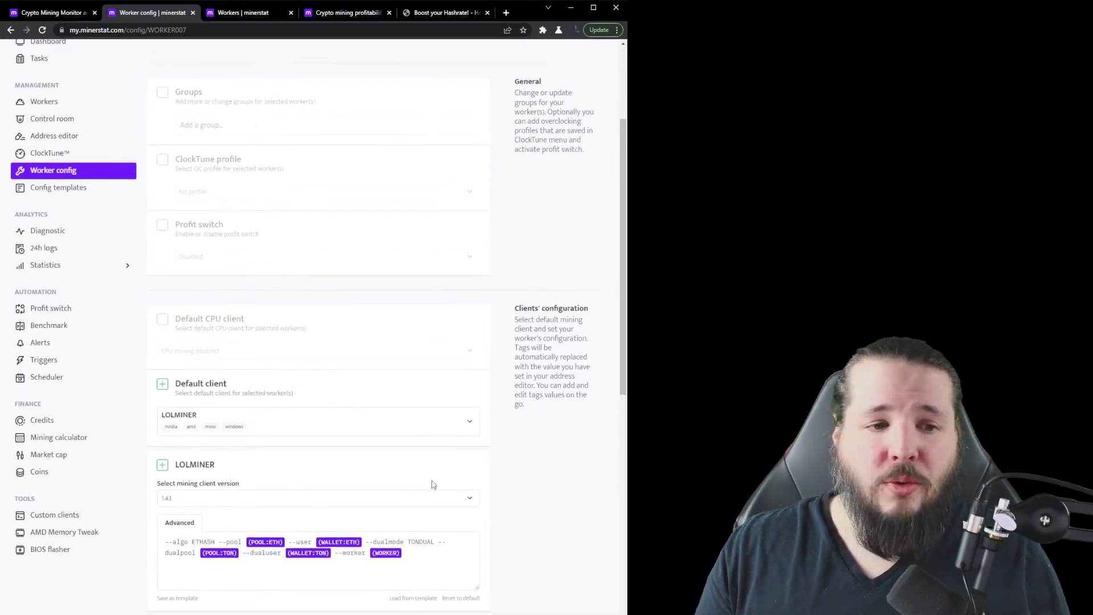
scroll(434, 484, up, 1)
click(82, 177)
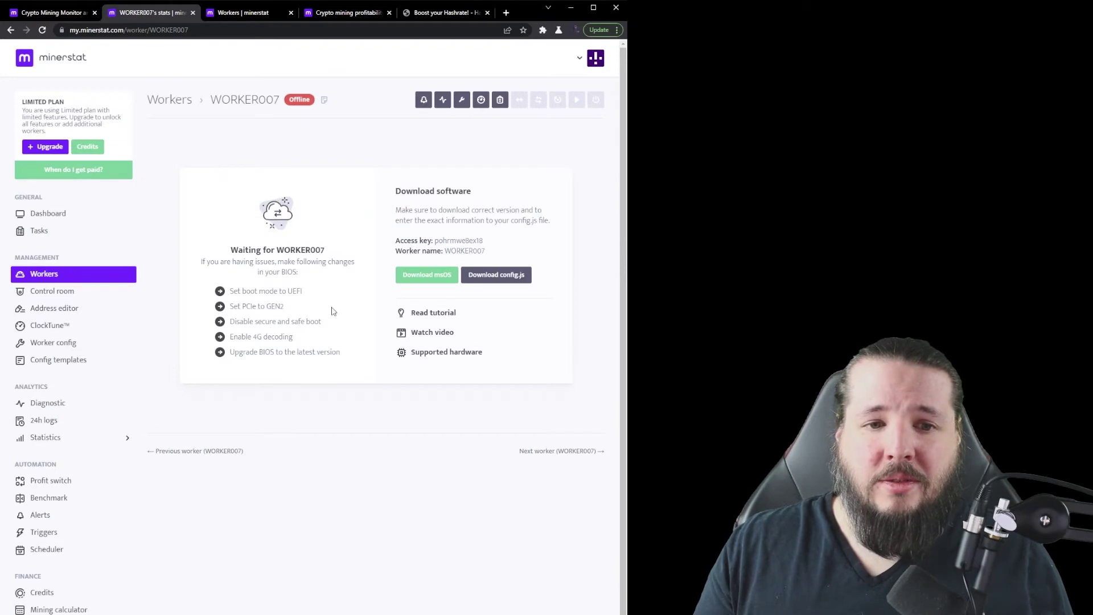
click(71, 279)
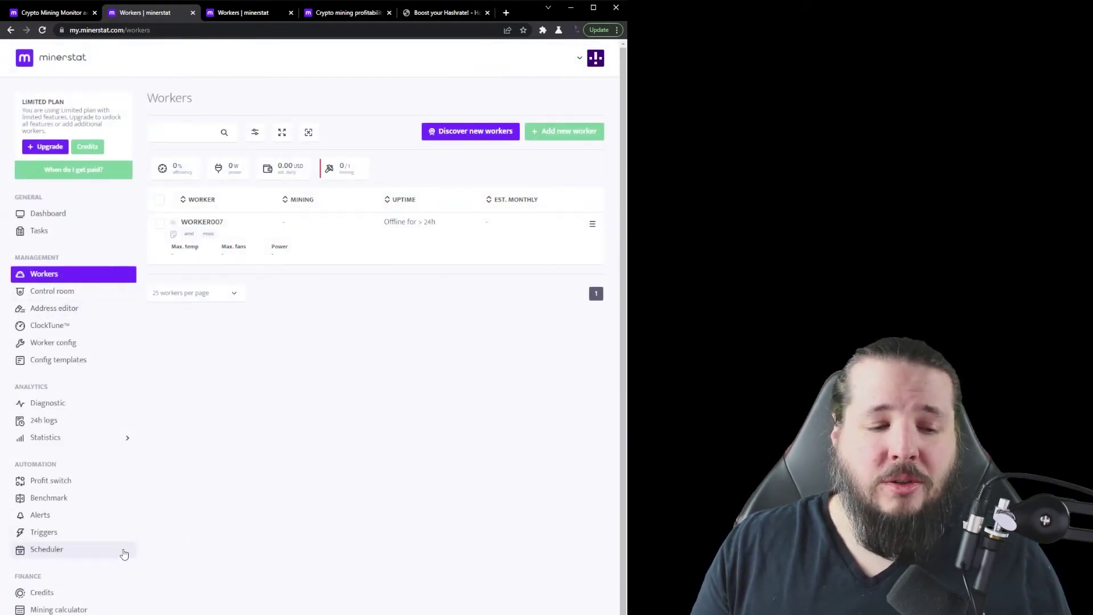
scroll(124, 567, down, 2)
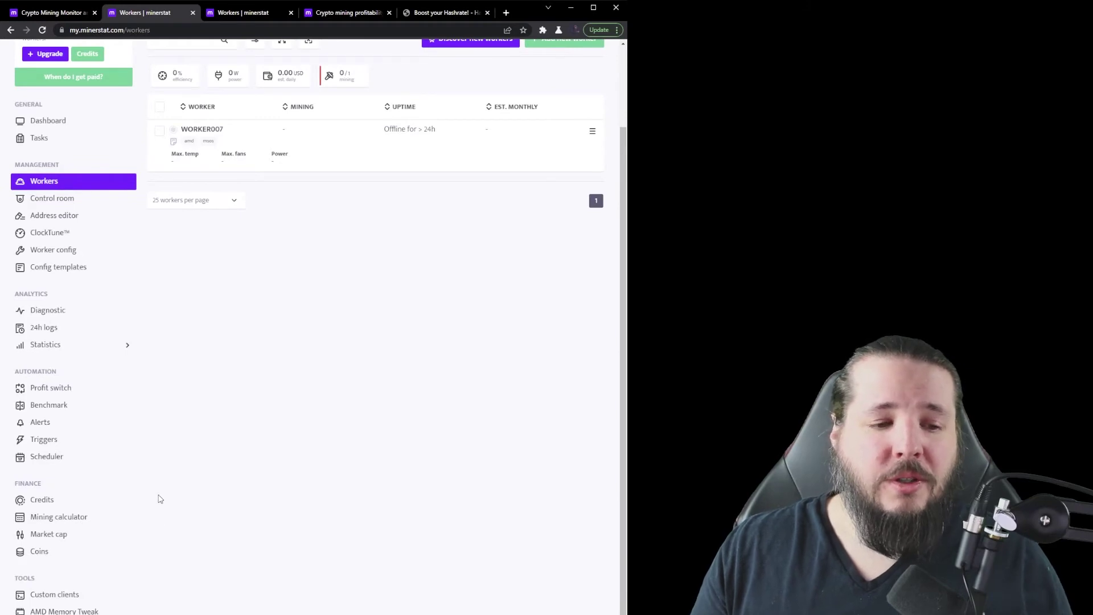
Step: Open the calculator's GPU mining ranking, led by Nvidia CMP 170HX at 5.77 USD daily
click(67, 519)
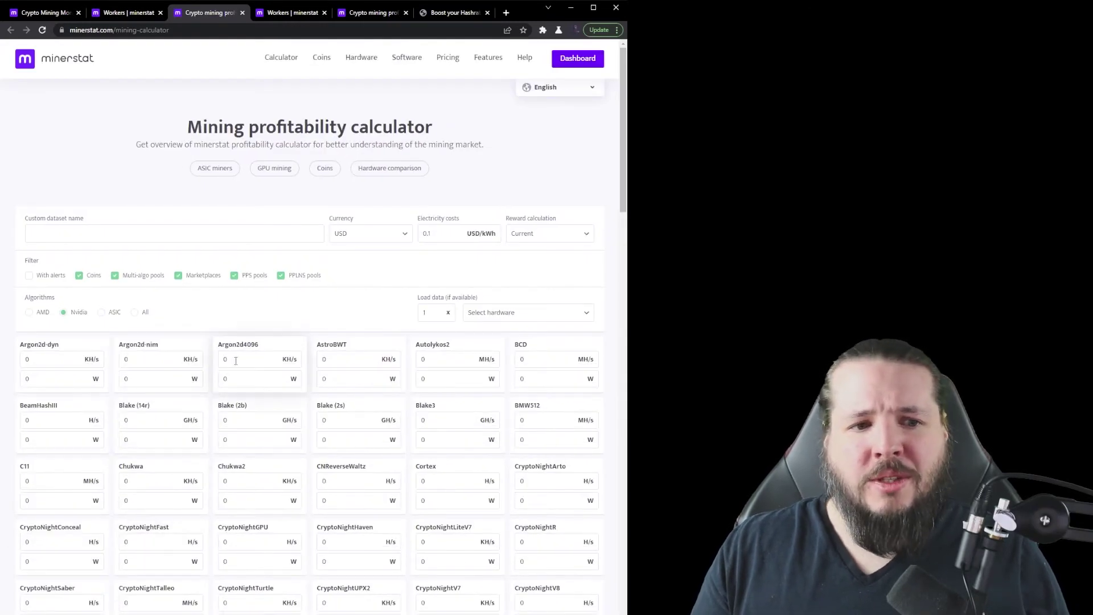
click(271, 173)
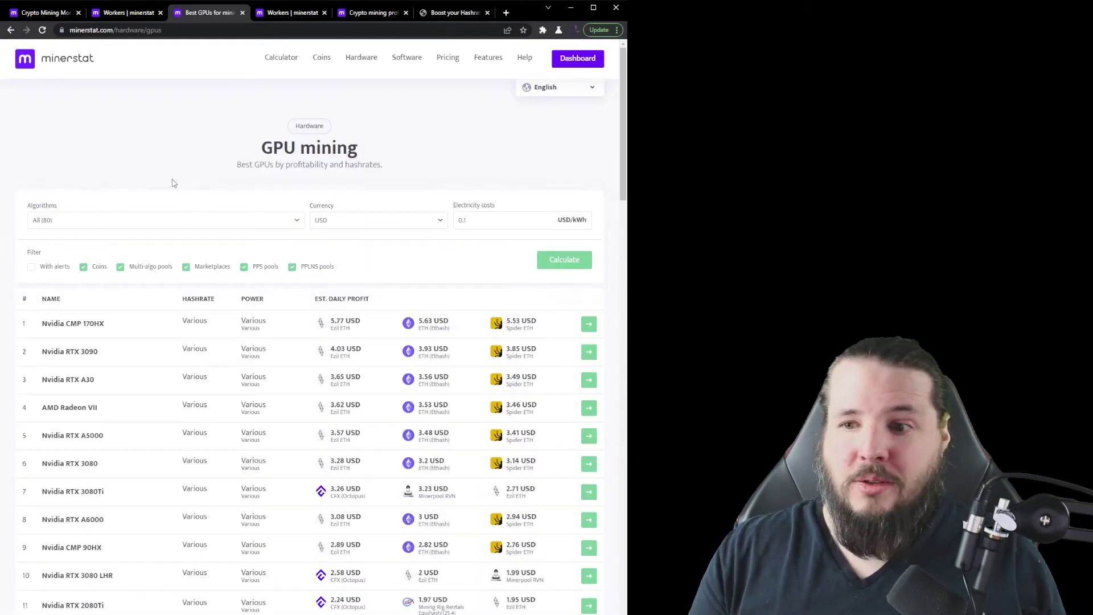
scroll(300, 261, down, 1)
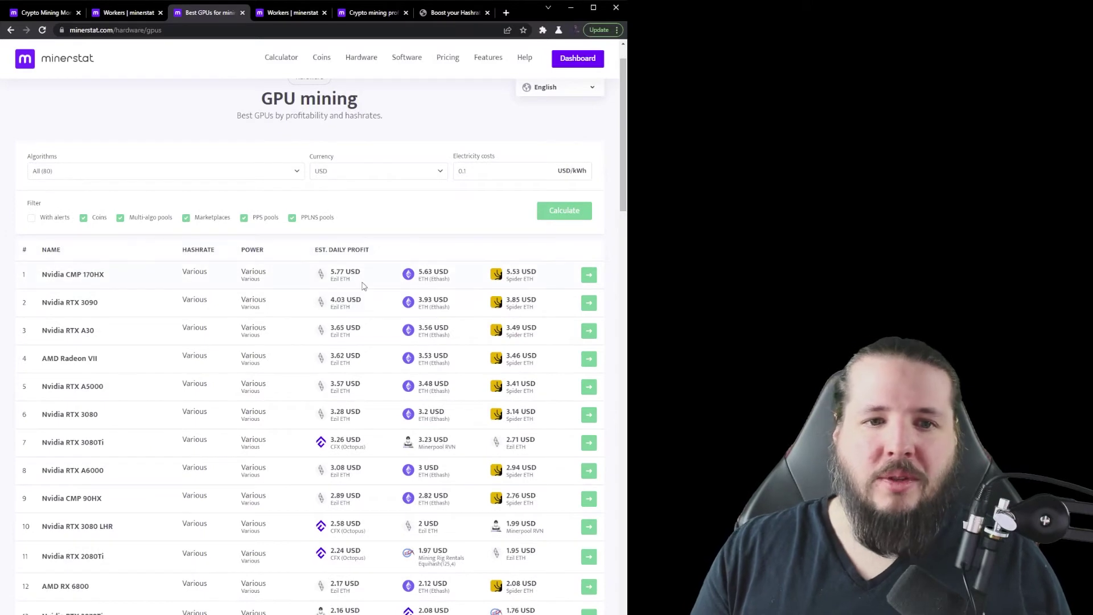
mouse_move(365, 280)
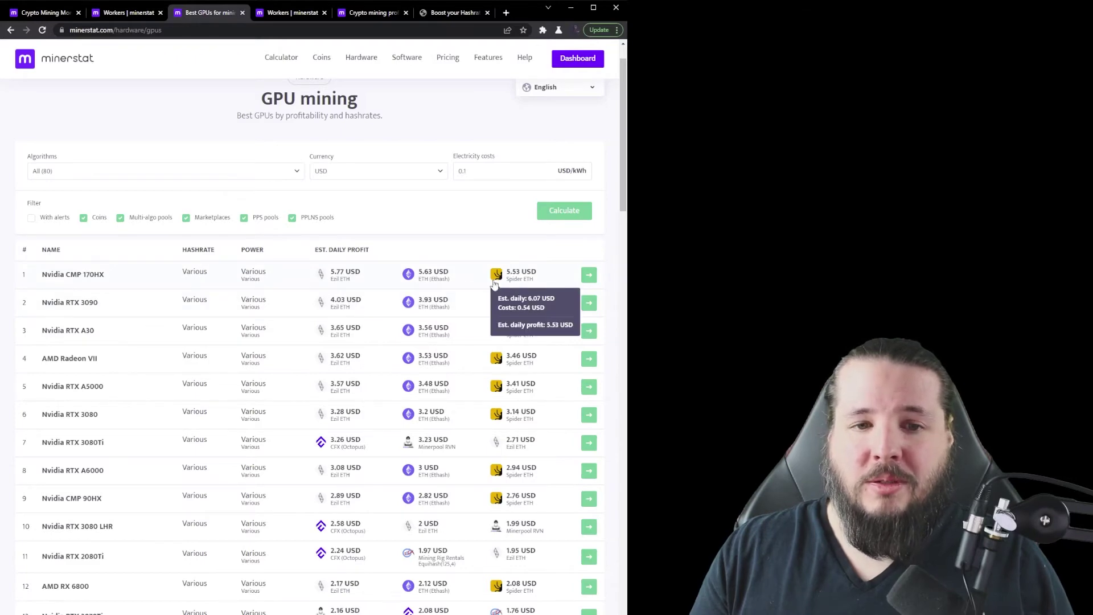
scroll(421, 361, down, 3)
mouse_move(468, 485)
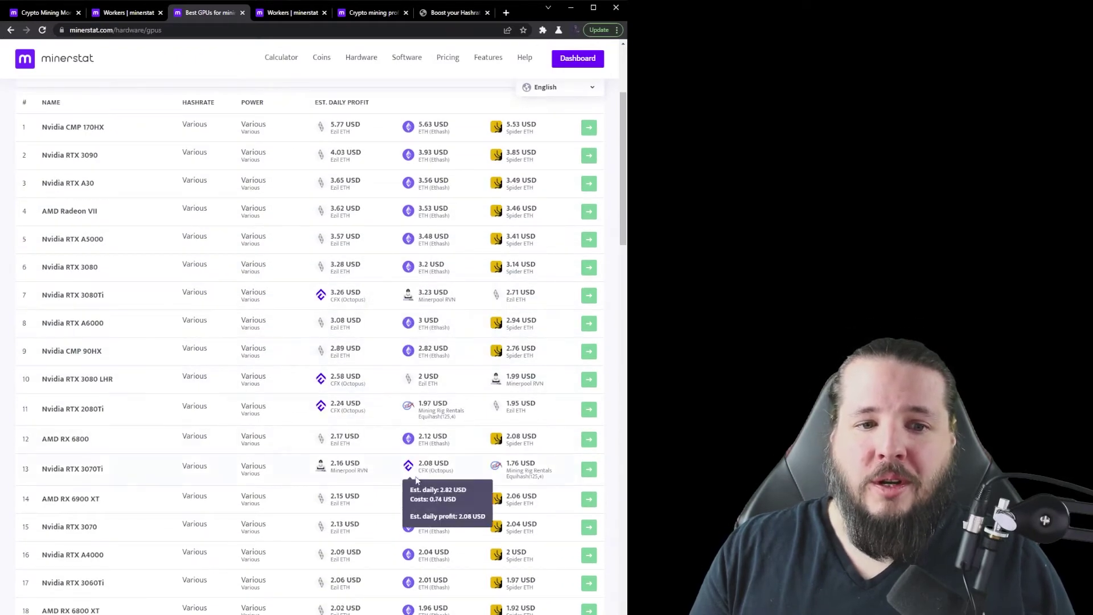
mouse_move(362, 386)
scroll(356, 391, up, 3)
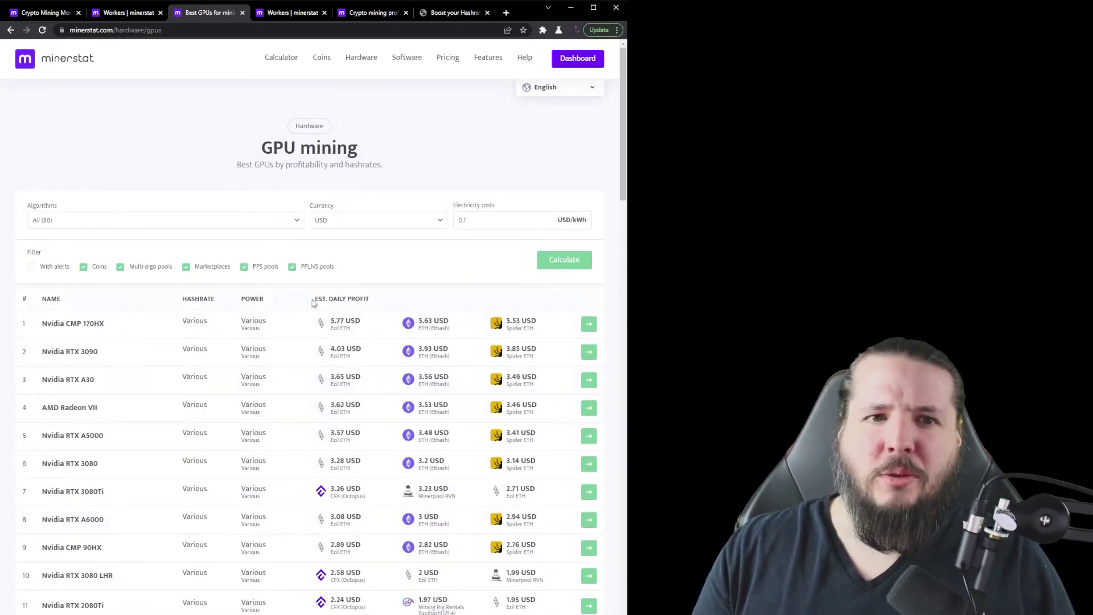
Step: Open the AMD RX 6800 XT details on hashrate.no, reviewing ETH+TONCOIN revenue and 198-day ROI
click(452, 13)
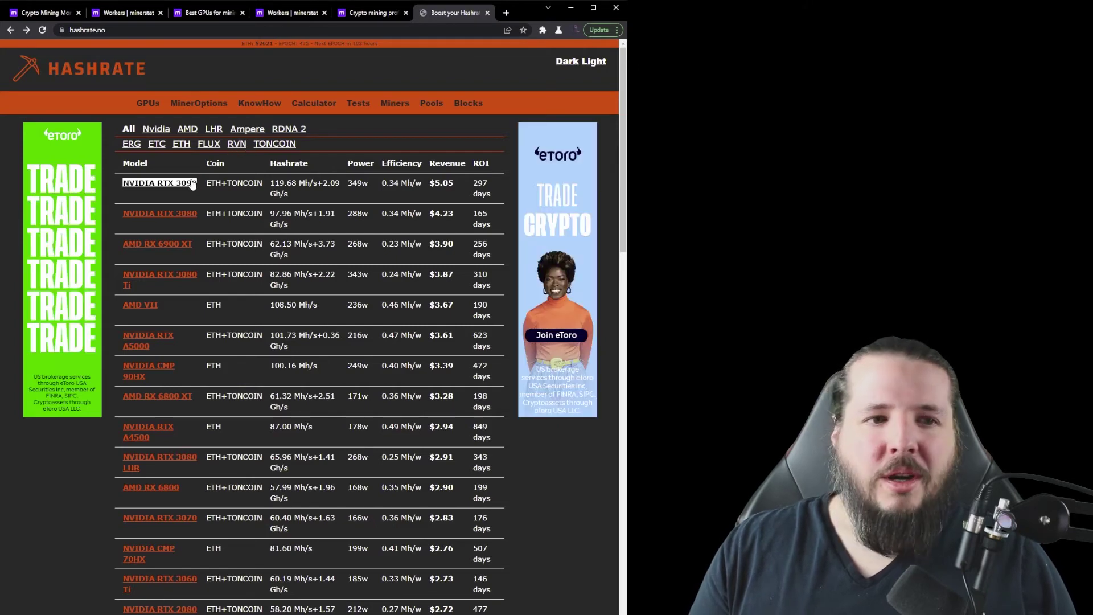
drag(244, 182, 221, 183)
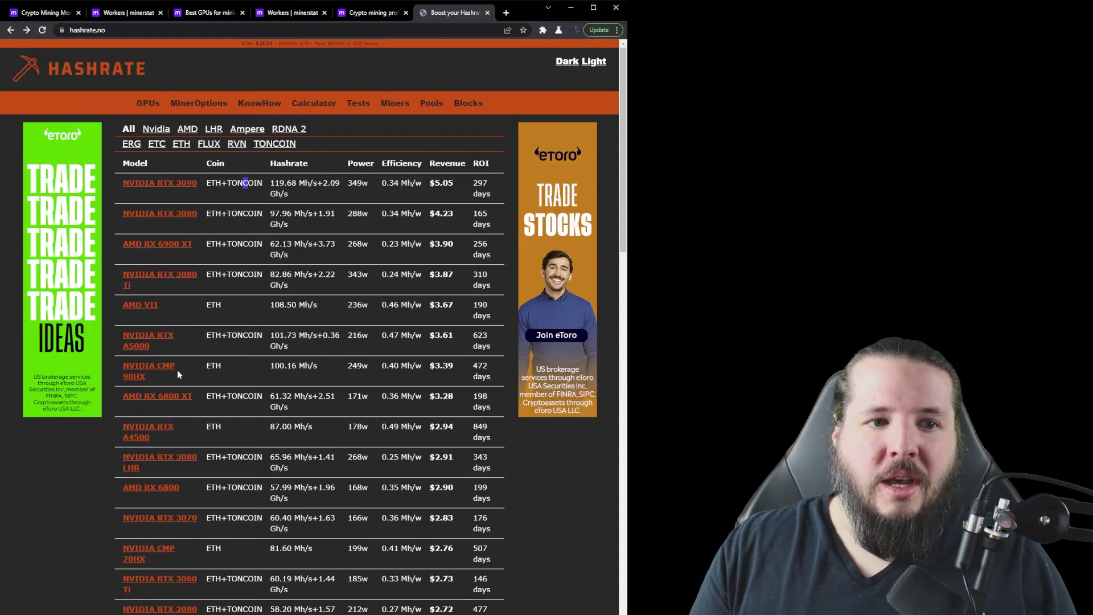
click(175, 398)
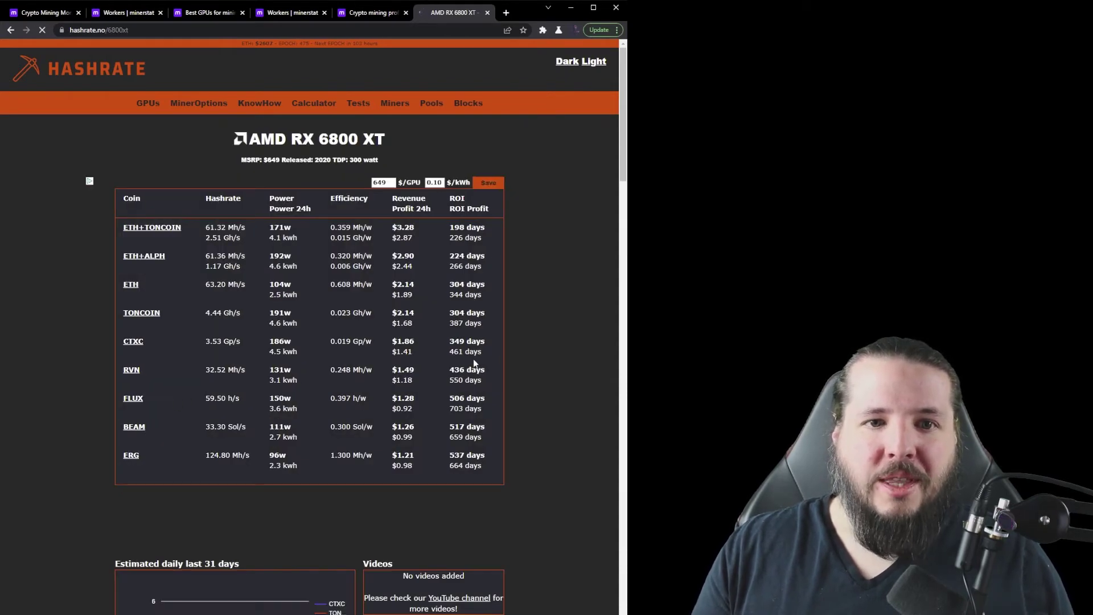
drag(425, 234, 381, 228)
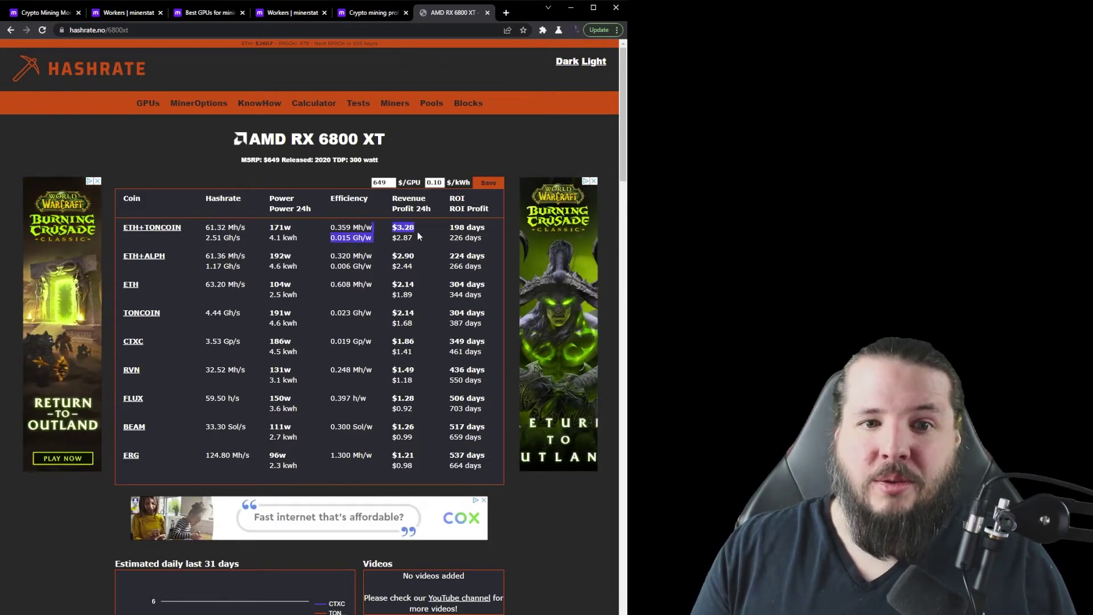
drag(449, 228, 483, 231)
click(483, 231)
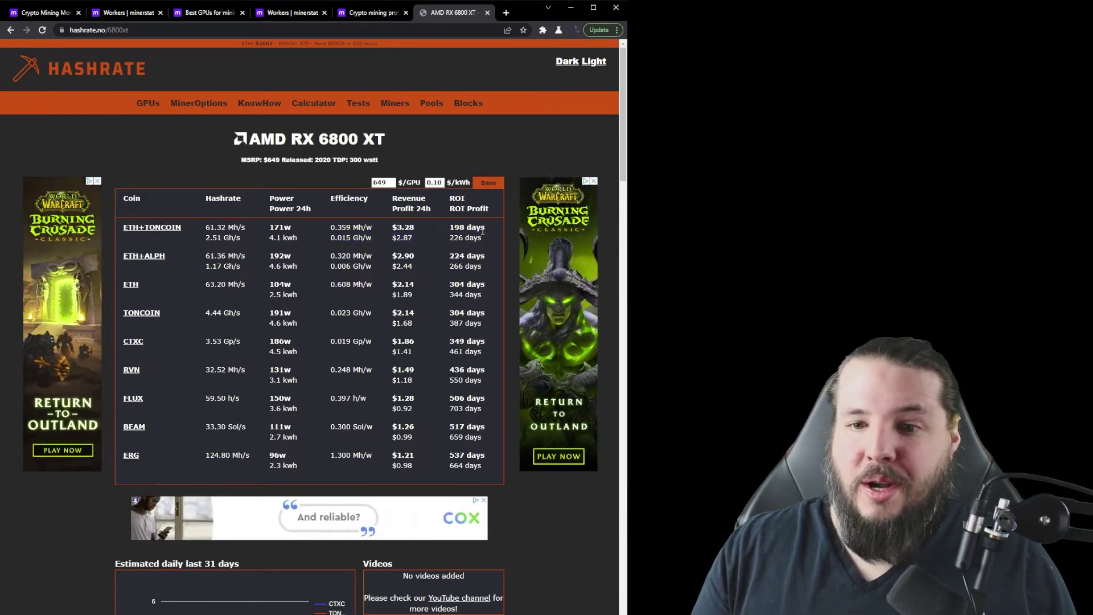
Step: Show the ETH+TONCOIN overclock: lolMiner, 1800 MHz core, 1050 MHz memory, 750 mV, 171 W
scroll(482, 230, down, 2)
scroll(160, 182, up, 1)
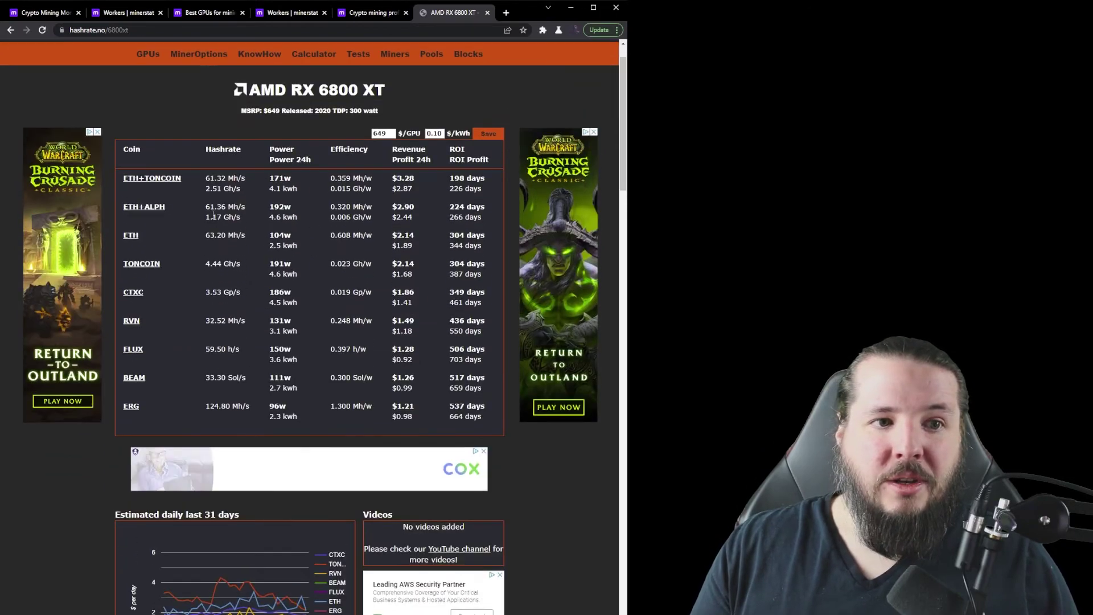
click(160, 180)
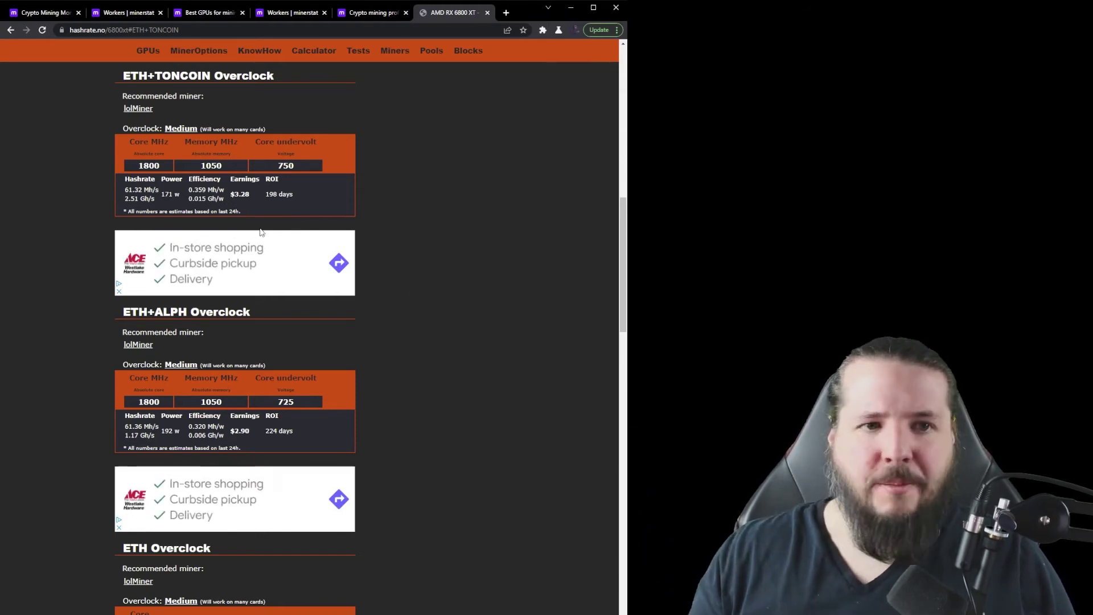
Step: Return to minerstat's Workers tab, showing WORKER4 online dual-mining ETH and TON
click(127, 20)
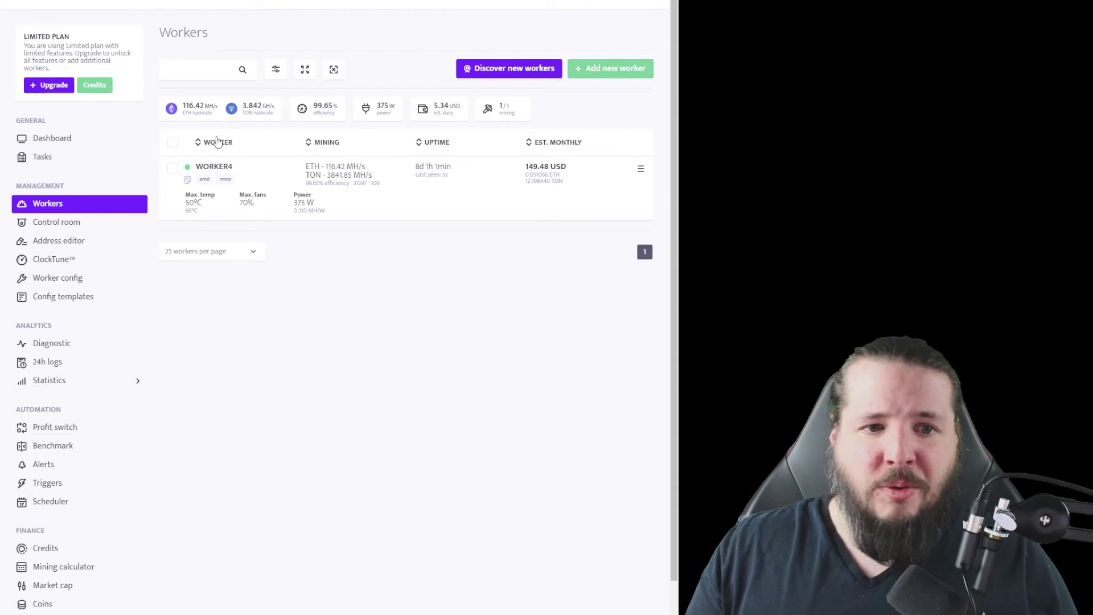
mouse_move(549, 183)
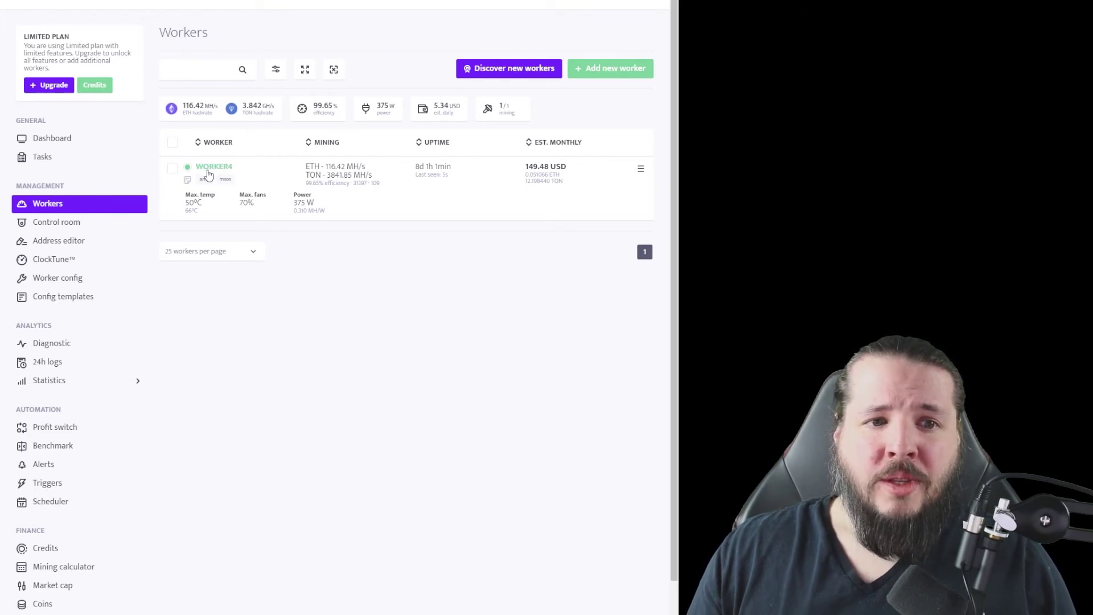
Step: Open WORKER4's stats and view its two RX 6800 XT GPUs' ETH and TON hashrates
click(208, 171)
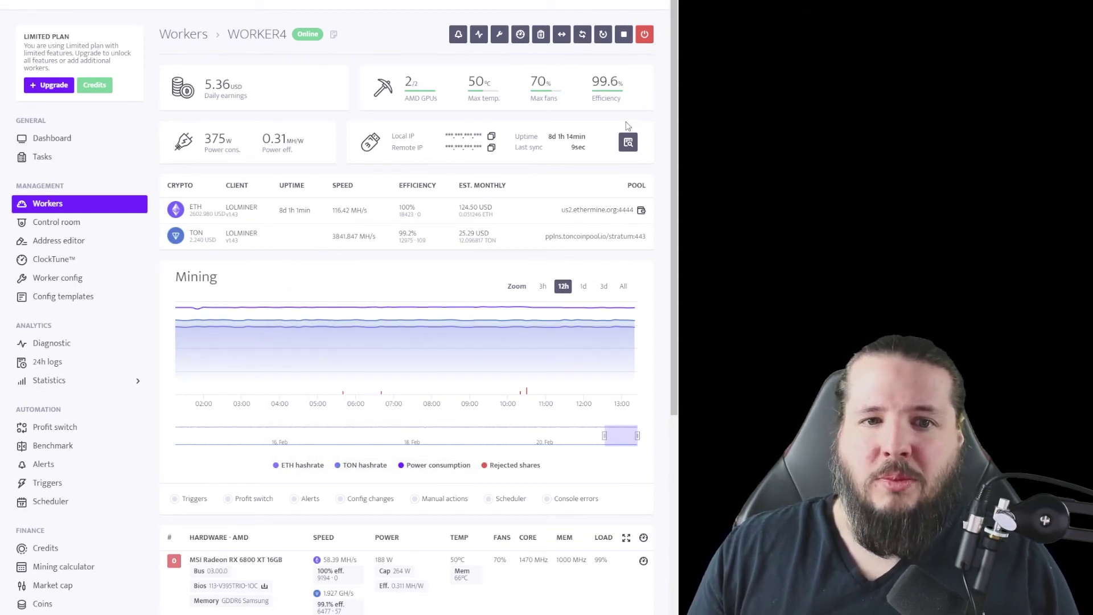
mouse_move(431, 383)
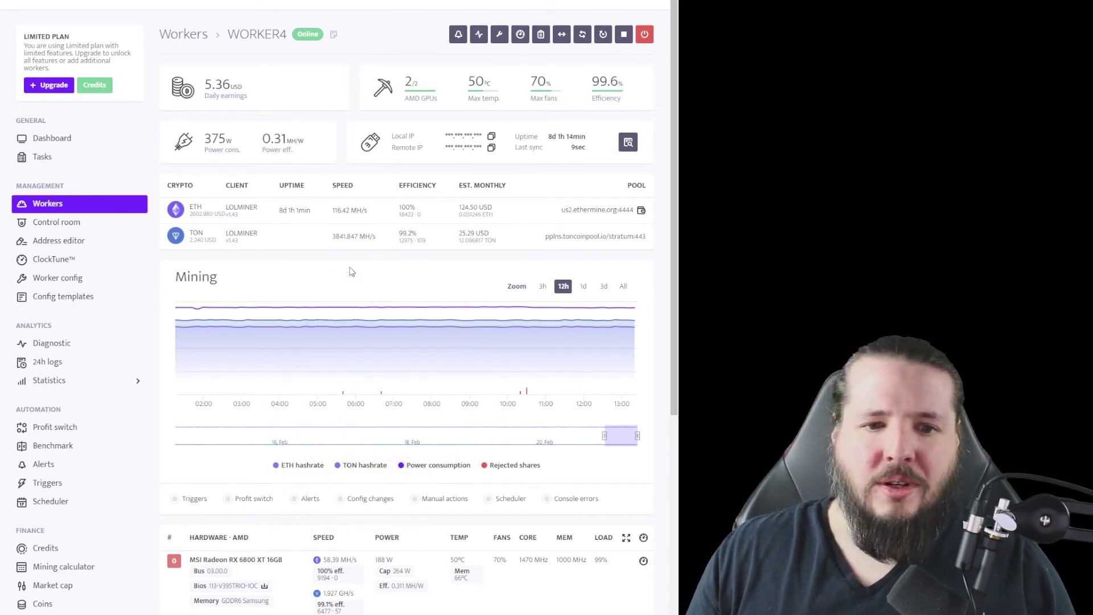
scroll(304, 256, down, 1)
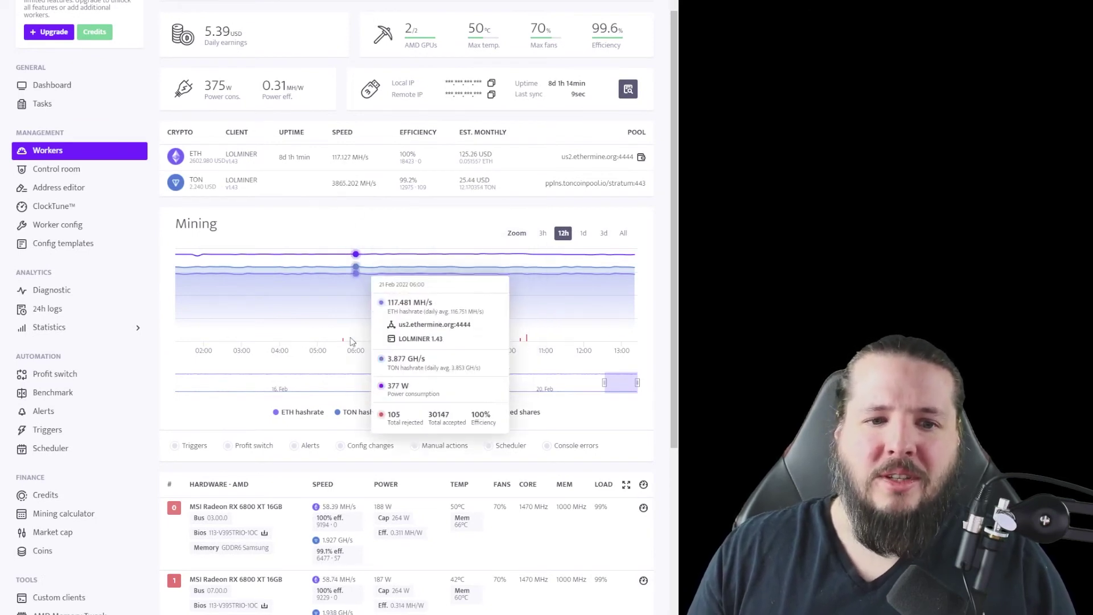
scroll(367, 348, down, 1)
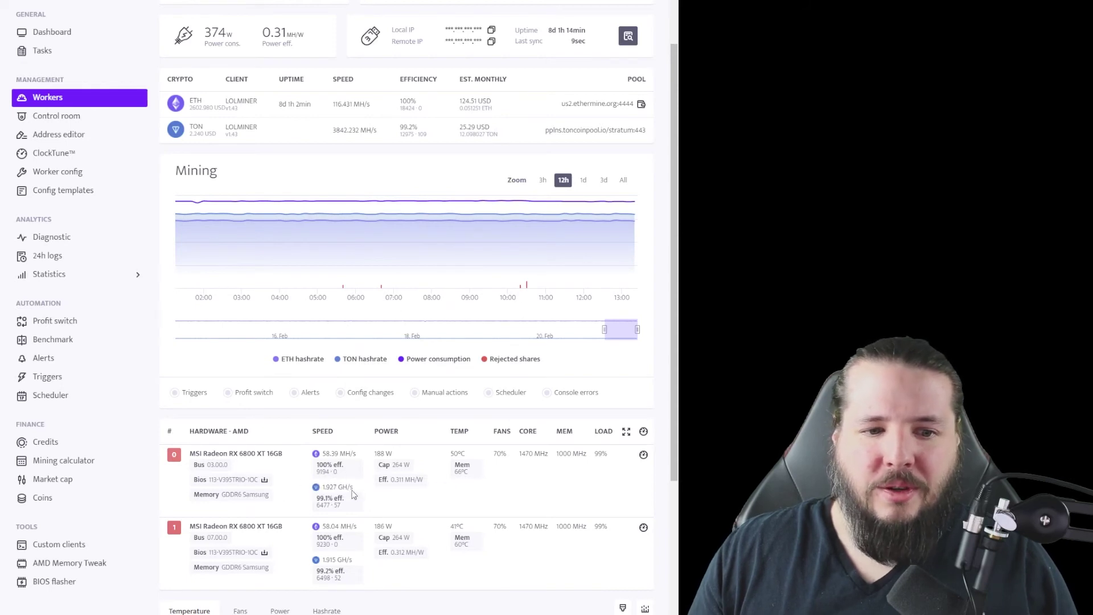
scroll(337, 490, down, 3)
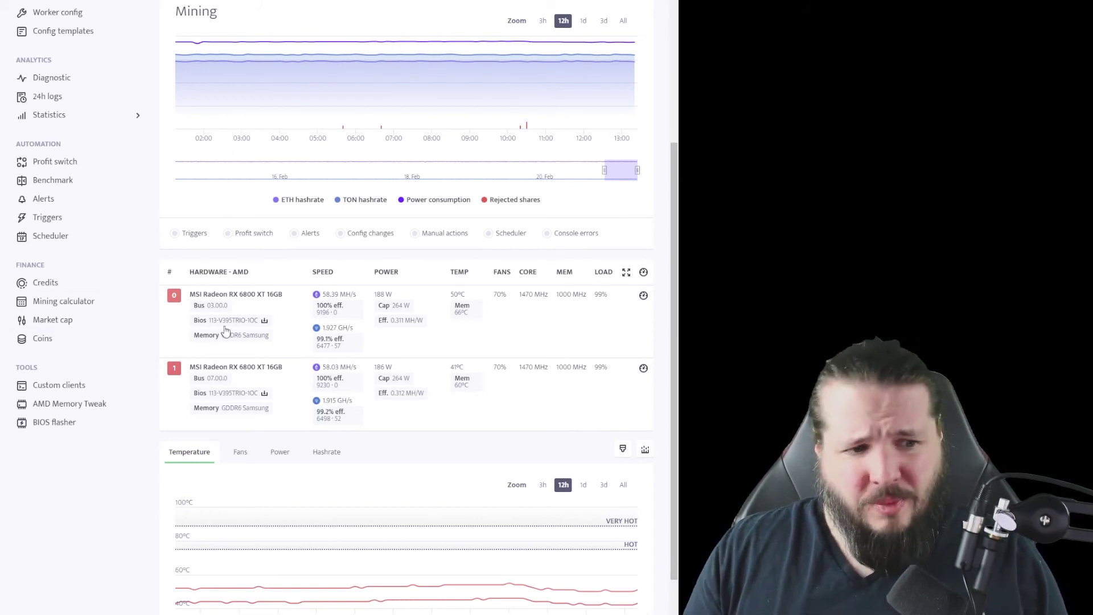
scroll(188, 372, up, 3)
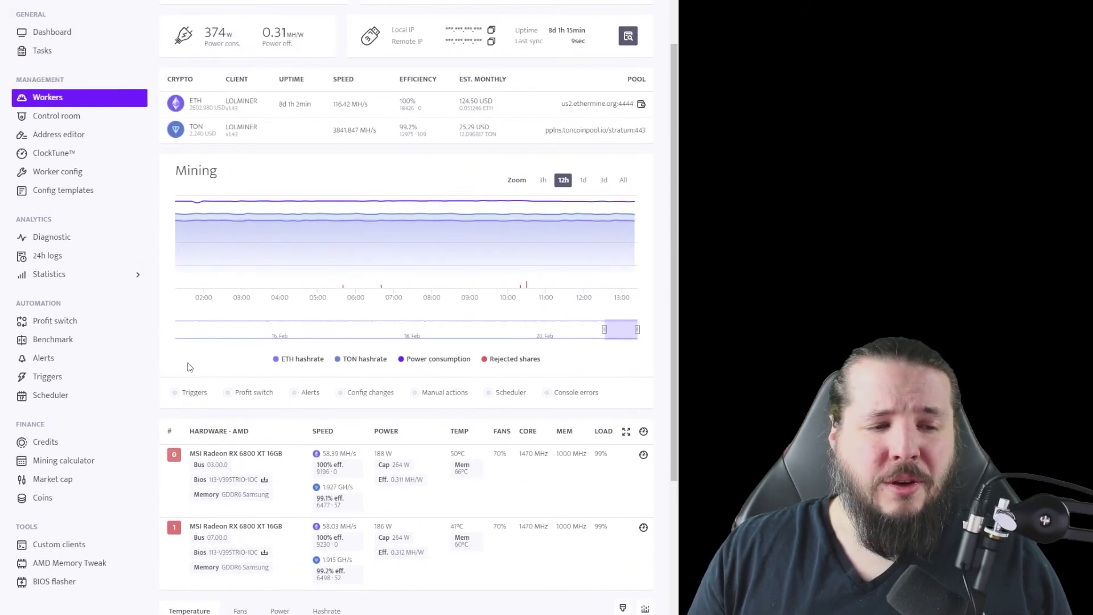
scroll(213, 251, up, 2)
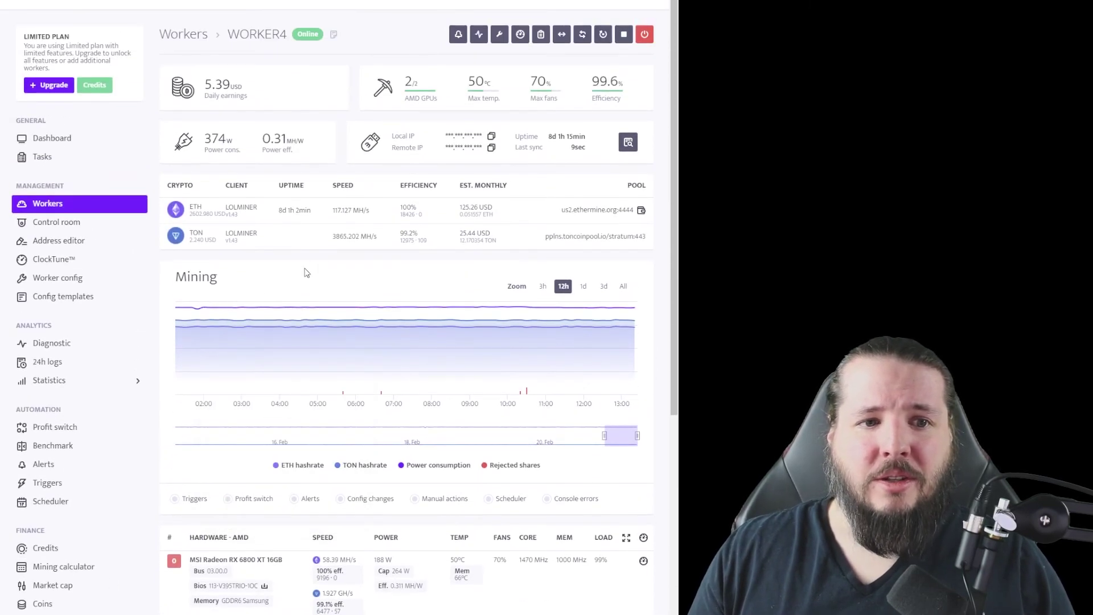